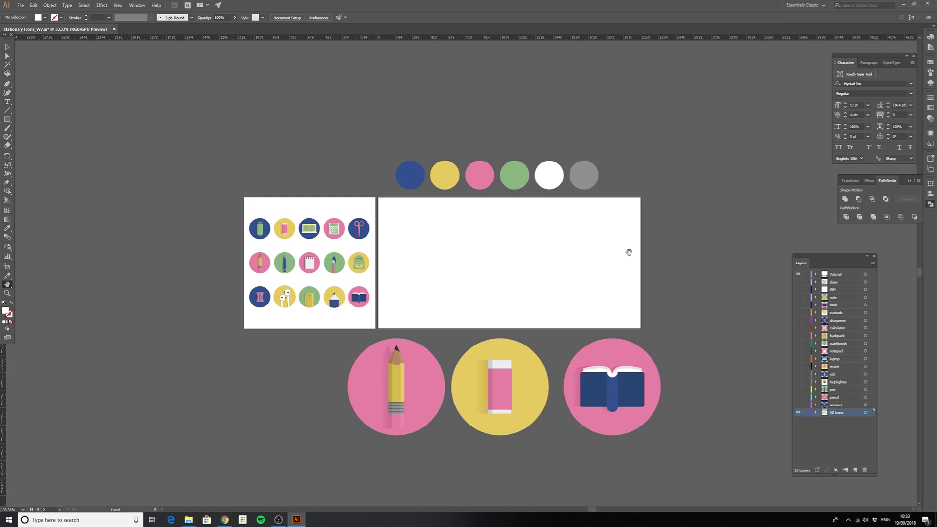
- Move the finished pencil icon onto the left side of the empty artboard as a reference and deselect it
key("v")
mouse_move(417, 376)
left_mouse_down()
mouse_move(410, 391)
mouse_move(457, 276)
mouse_move(452, 284)
left_mouse_up()
key("ctrl+plus")
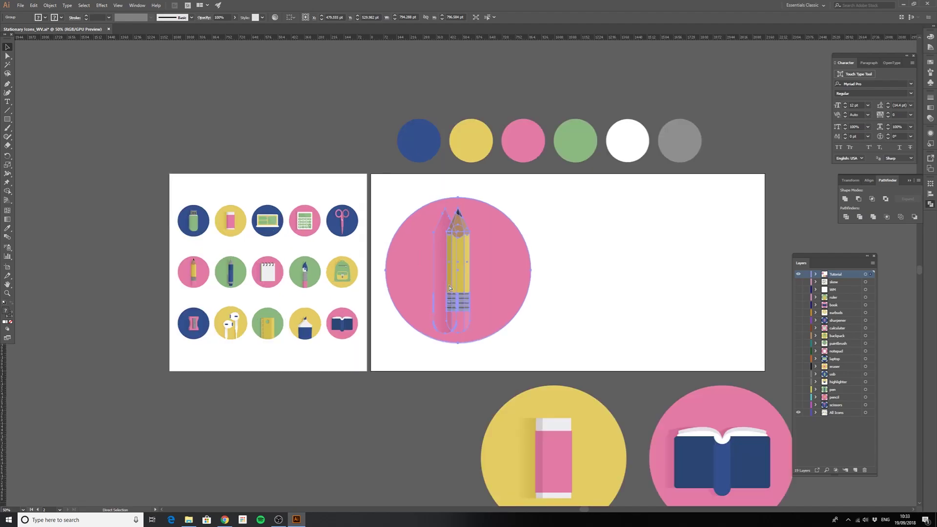
key("ctrl+plus")
left_click_drag(558, 239, 426, 255)
key("ctrl+plus")
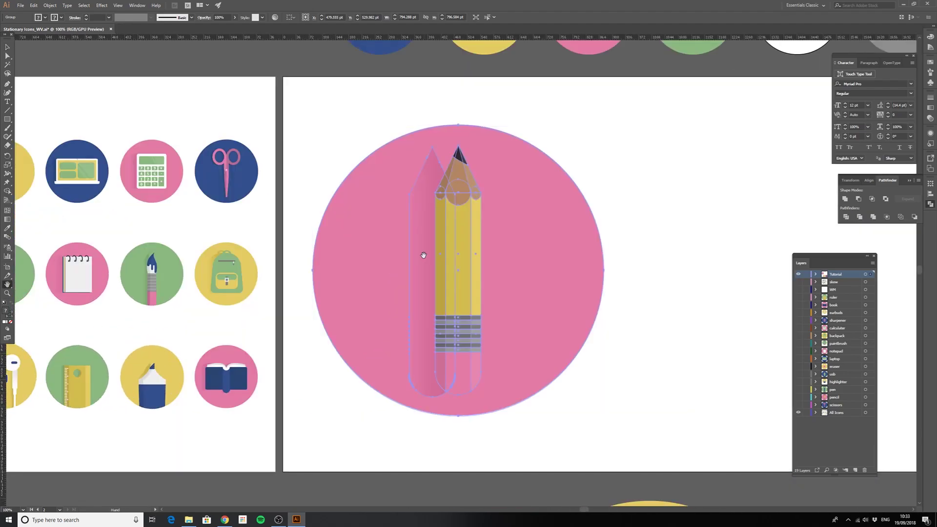
left_click_drag(569, 245, 333, 259)
key("v")
left_click(102, 118)
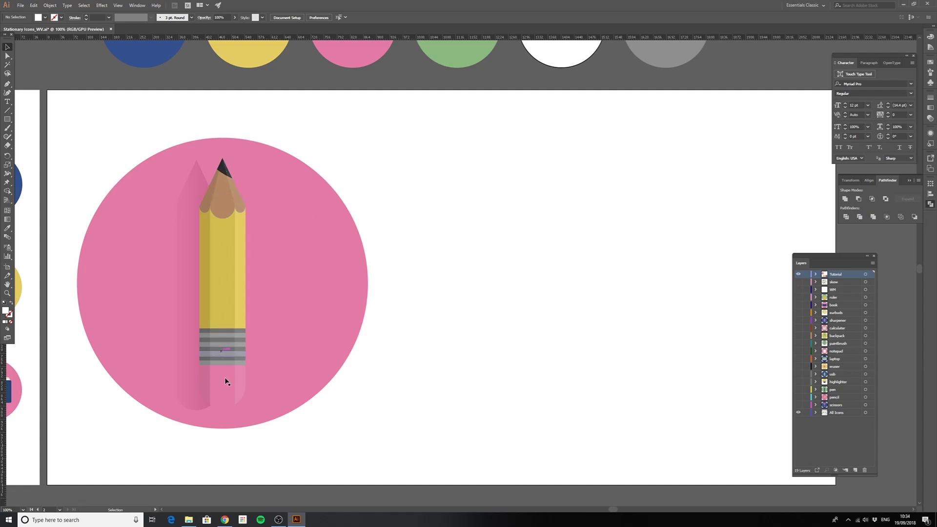
- Draw a tall rectangle for the pencil body beside the reference icon and fill it with the reference pencil's central yellow
left_click(227, 390)
key("Delete")
left_click(7, 119)
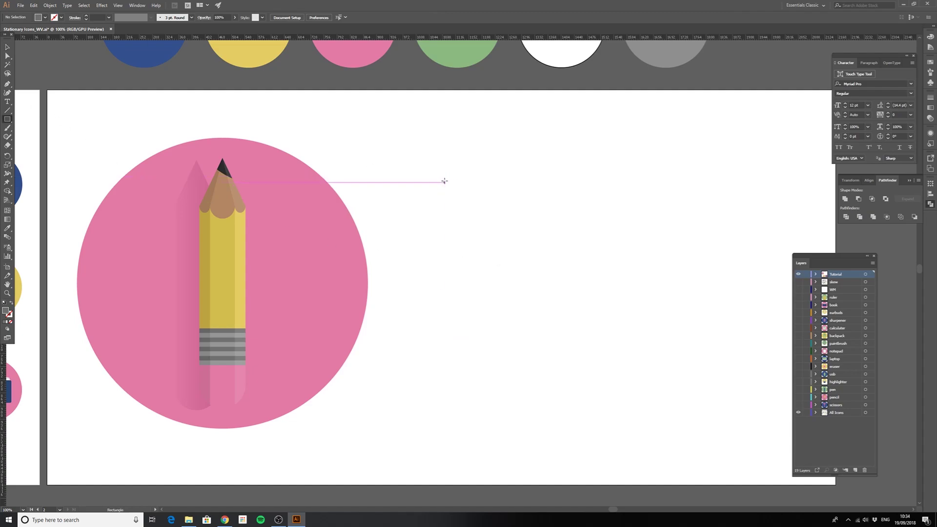
left_click_drag(446, 188, 496, 312)
left_click(8, 227)
left_click(230, 237)
left_click(7, 47)
left_click(154, 117)
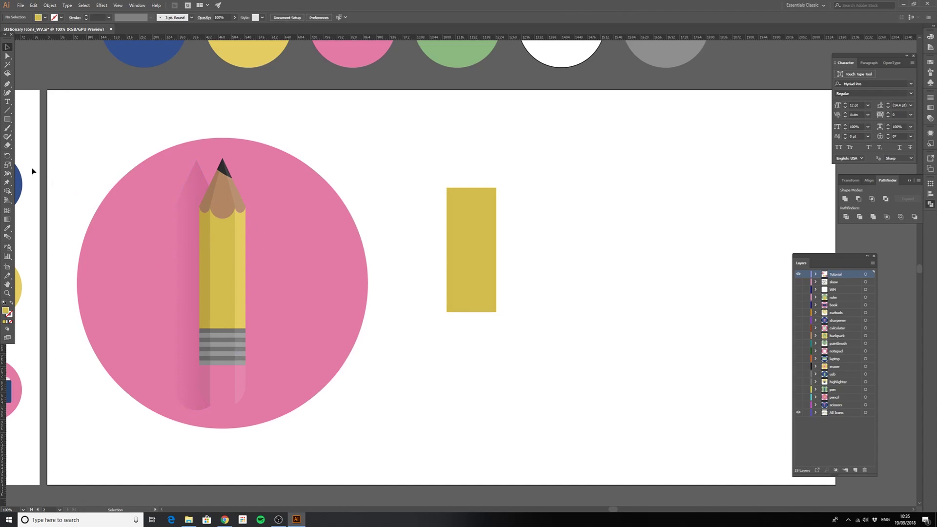
- Draw a thin strip about 135 by 12 pt along the body's lower edge, filled with the reference pencil's dark gray
left_click(7, 119)
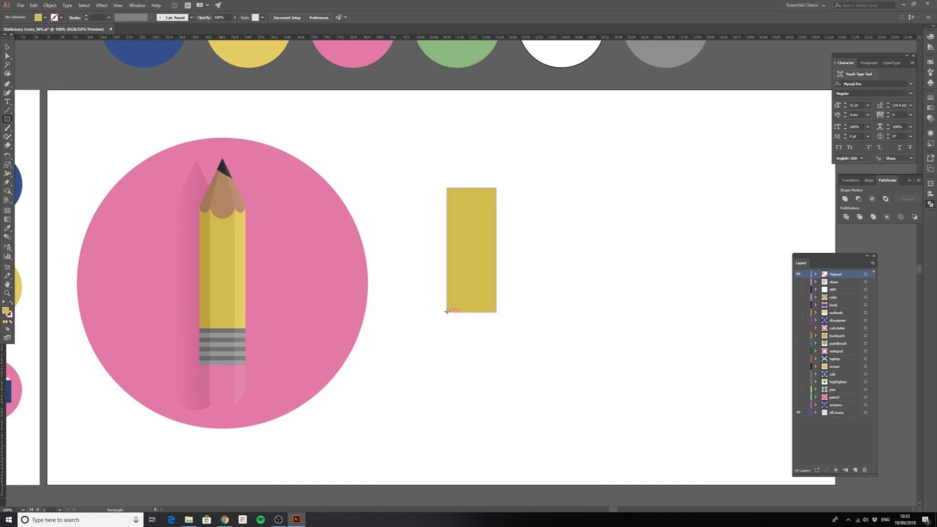
left_click_drag(445, 311, 496, 316)
key("i")
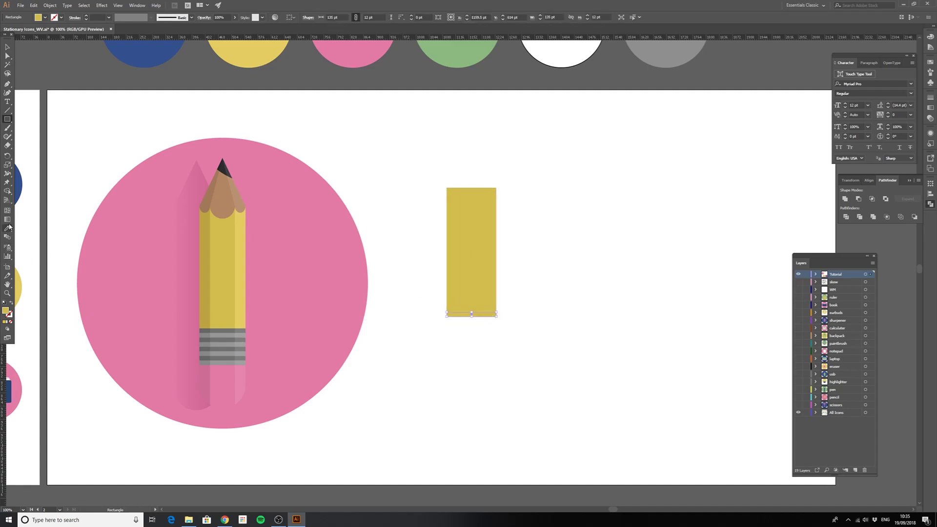
left_click(230, 331)
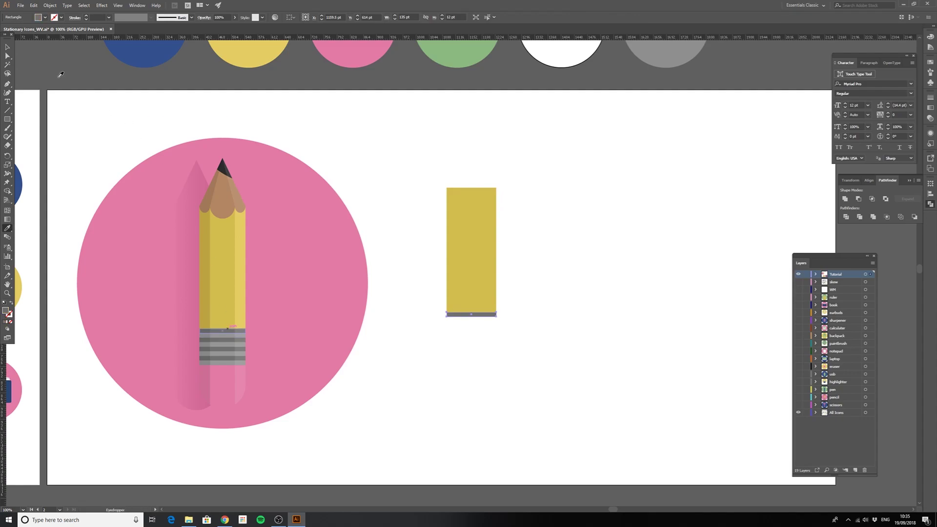
left_click(7, 47)
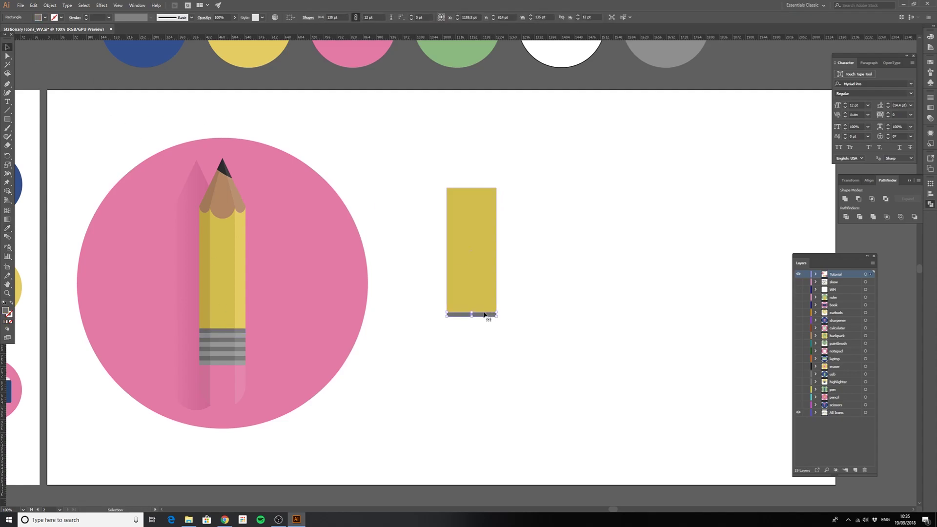
- Duplicate the dark gray strip downward seven times so that the eight strips stack edge to edge
left_click_drag(483, 313, 484, 316)
key("ctrl+d")
key("ctrl+d")
key("ctrl+d")
key("ctrl+d")
key("ctrl+d")
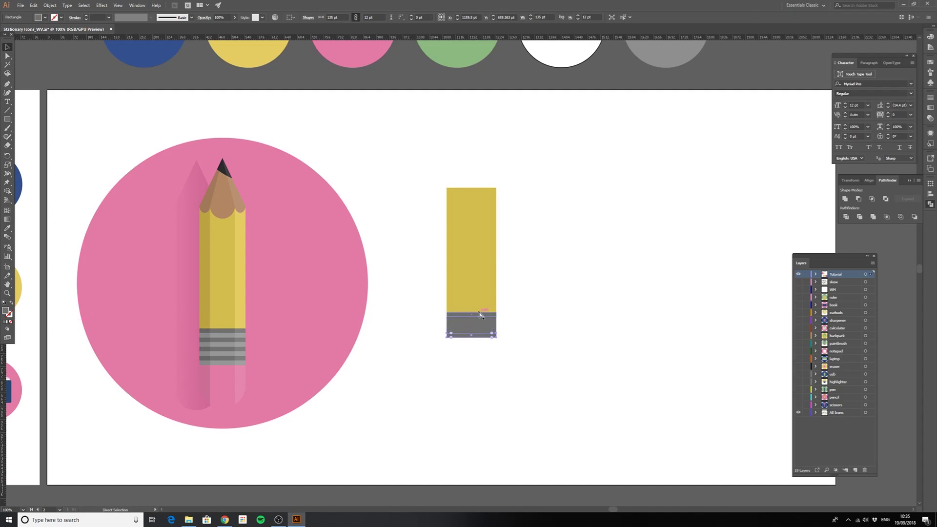
key("ctrl+d")
left_click(536, 314)
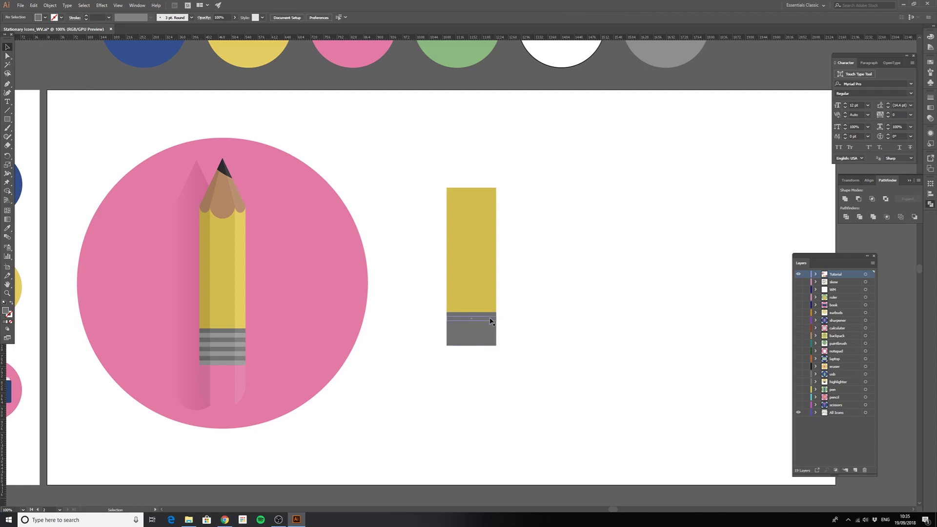
- Recolor every second strip of the stack with the lighter gray sampled from the reference pencil's metal band
left_click(491, 324)
left_click(489, 337, "shift")
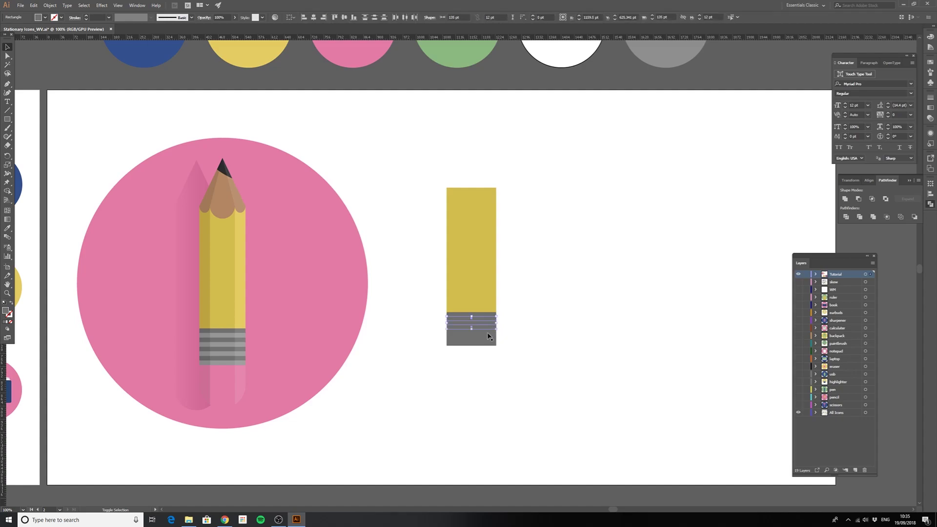
left_click(488, 345, "shift")
left_click(487, 346, "shift")
key("i")
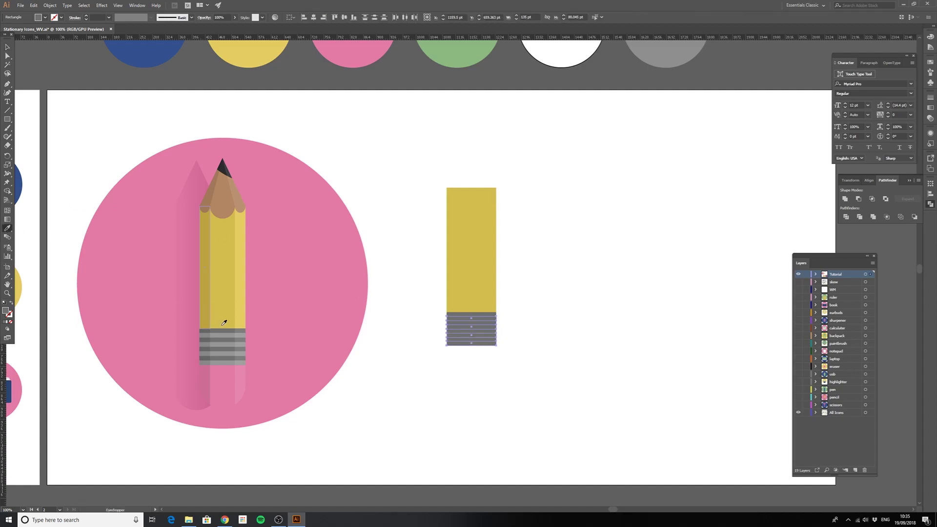
left_click(227, 335)
left_click(7, 48)
left_click(401, 174)
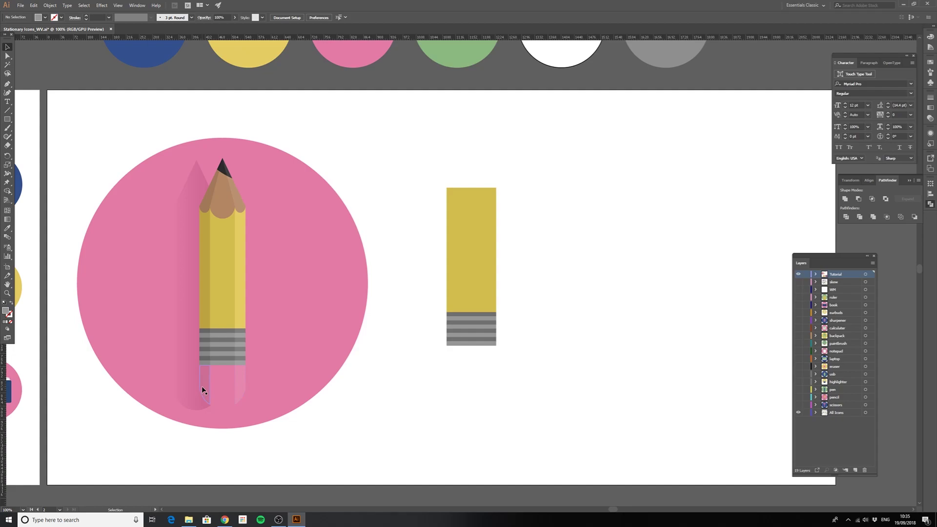
- Draw a rectangle about 135 by 141 pt directly below the gray strips and fill it with the reference eraser's pink
left_click(7, 119)
left_click_drag(446, 345, 473, 397)
left_click(7, 228)
left_click(231, 375)
- Fully round the two bottom corners of the pink eraser rectangle
key("a")
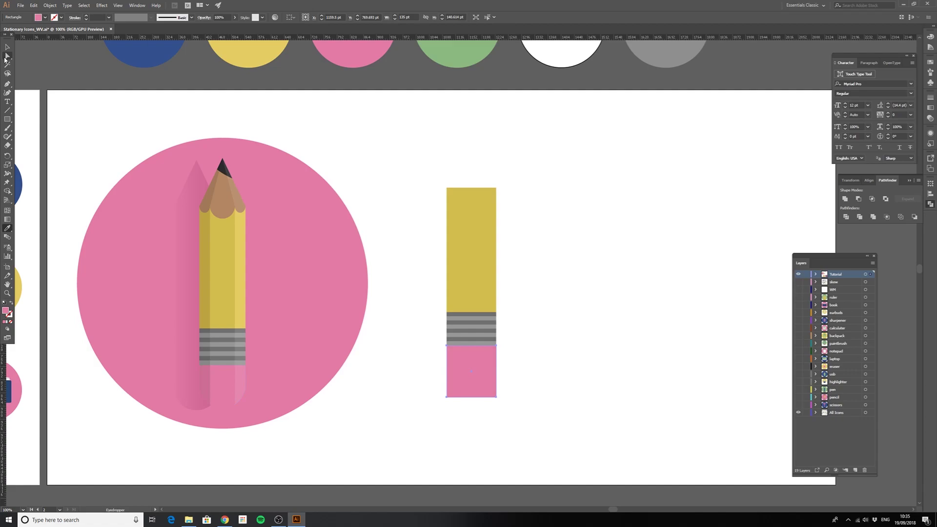
left_click(429, 406)
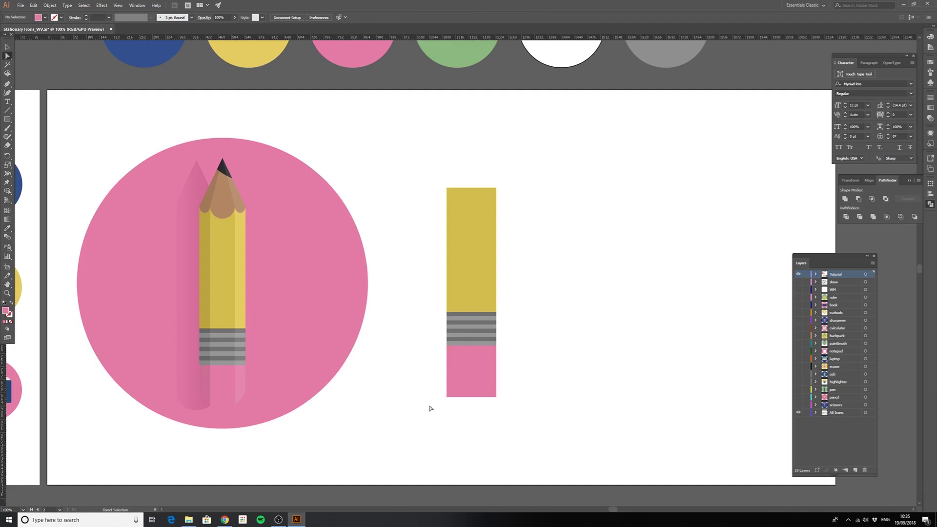
left_click_drag(430, 393, 512, 434)
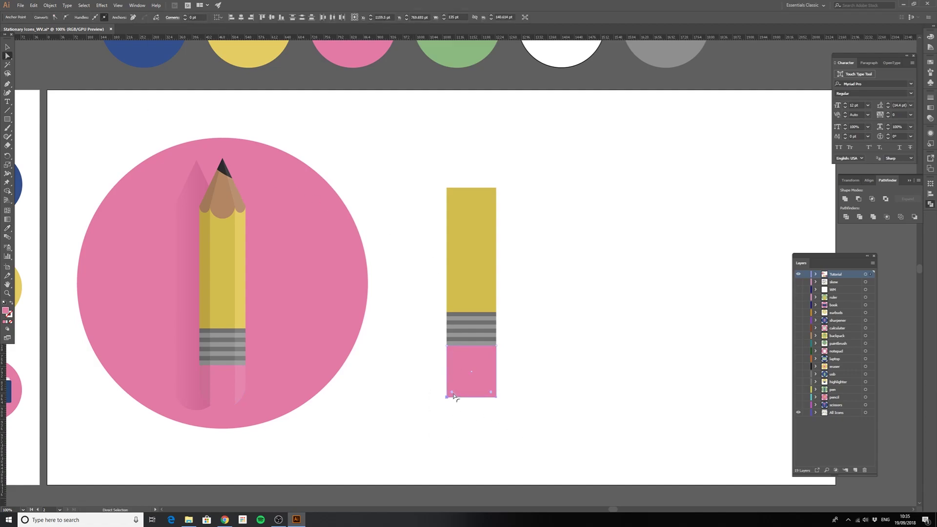
left_click_drag(453, 391, 474, 354)
left_click(543, 384)
- Draw a triangle with the Pen tool on top of the pencil body and fill it with the reference pencil's wood brown
scroll(543, 384, "up", 3)
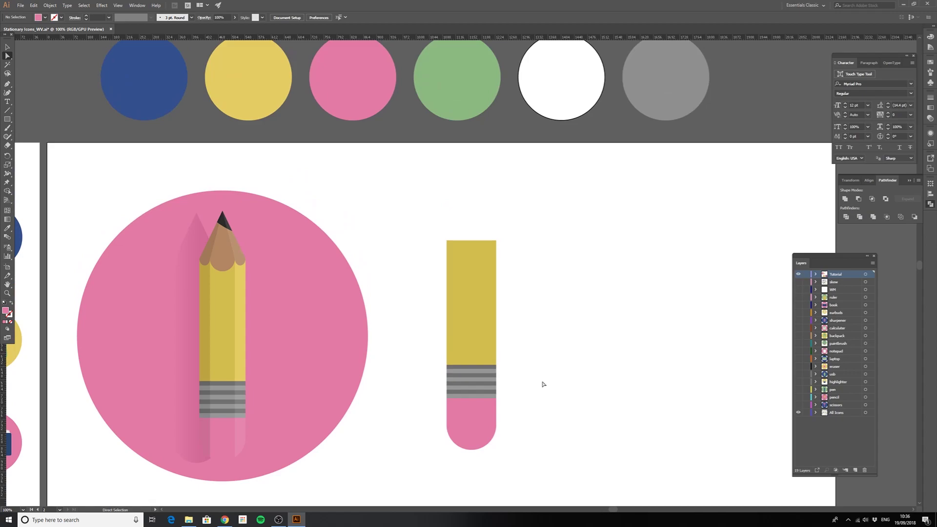
left_click(7, 83)
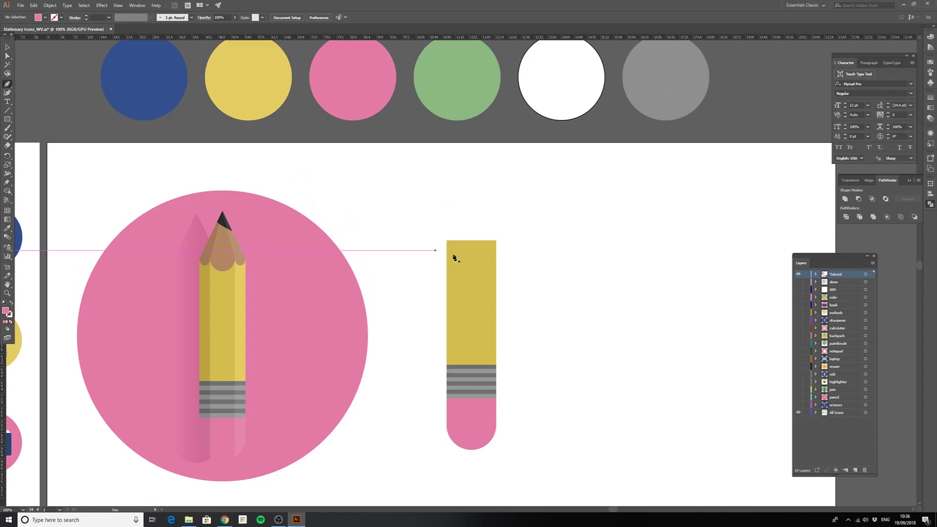
left_click(447, 240)
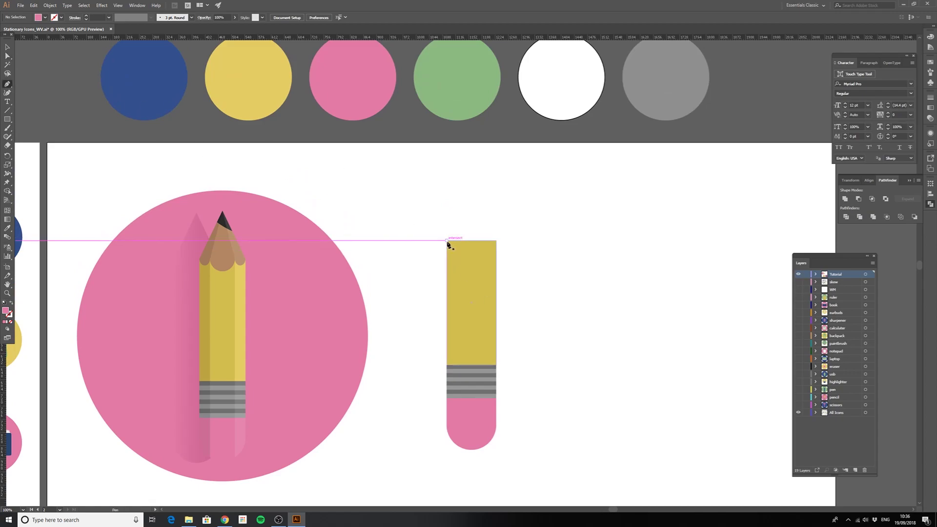
left_click(471, 195)
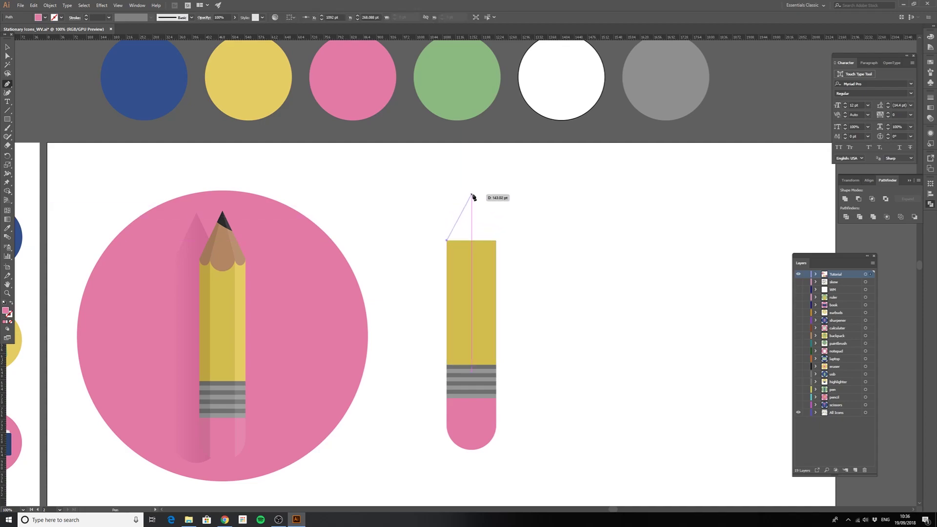
left_click(496, 241)
left_click(446, 241)
key("i")
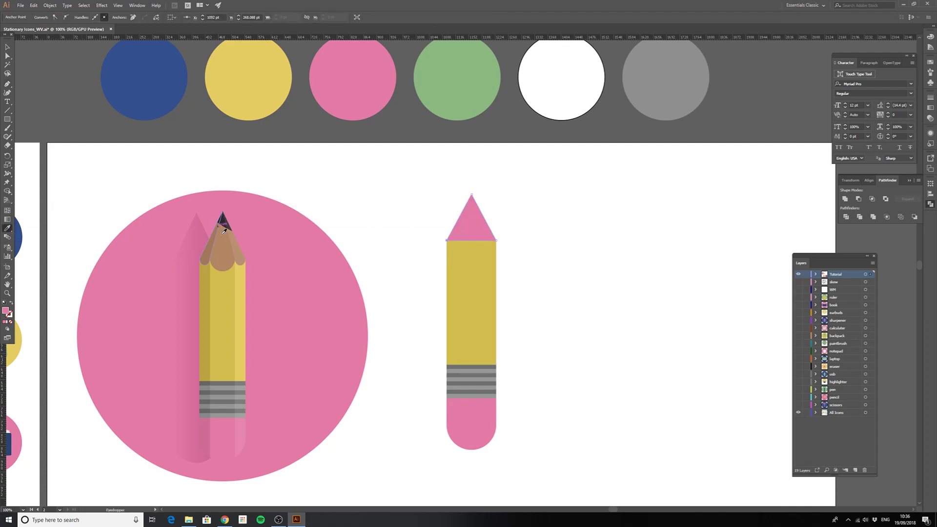
left_click(218, 233)
key("v")
left_click(54, 68)
- Draw a small slanted-base lead tip over the triangle's apex with the Pen tool and fill it with the reference lead's near-black
key("p")
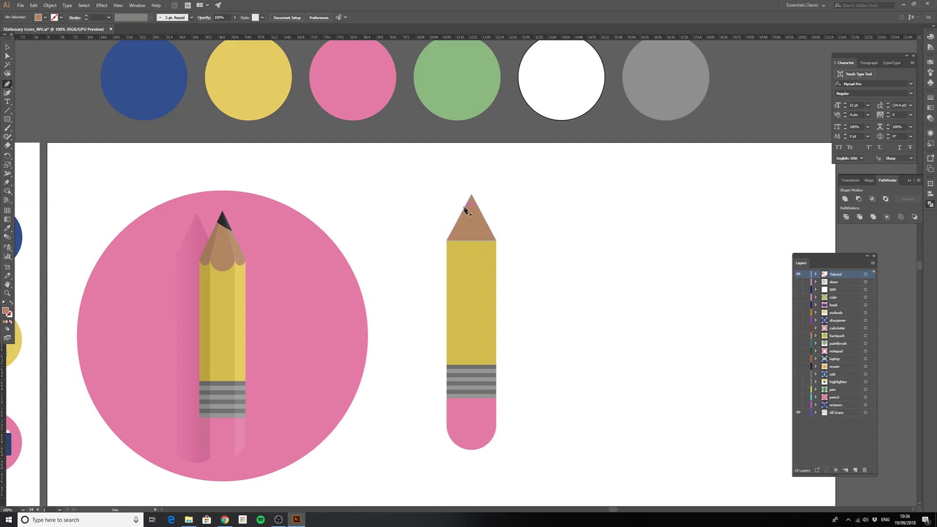
left_click(481, 213)
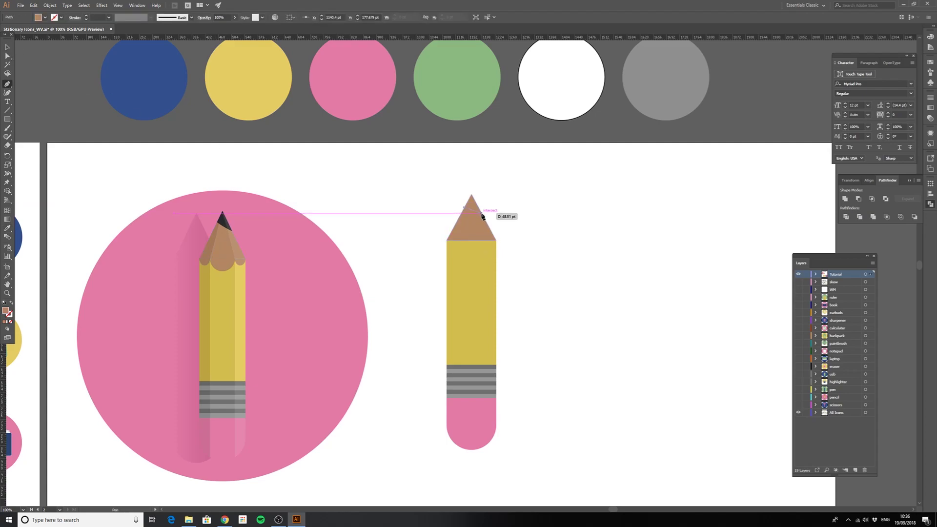
left_click(472, 195)
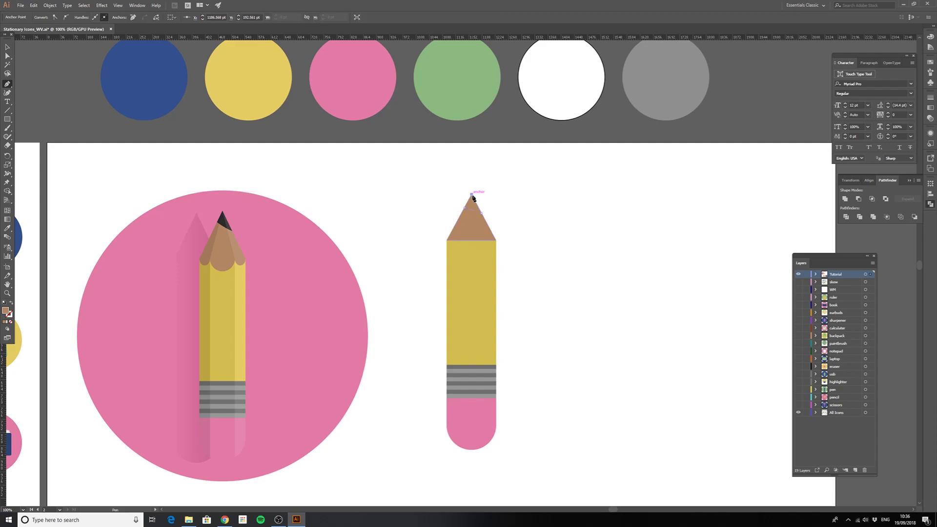
left_click(465, 208)
key("i")
left_click(225, 219)
left_click(7, 48)
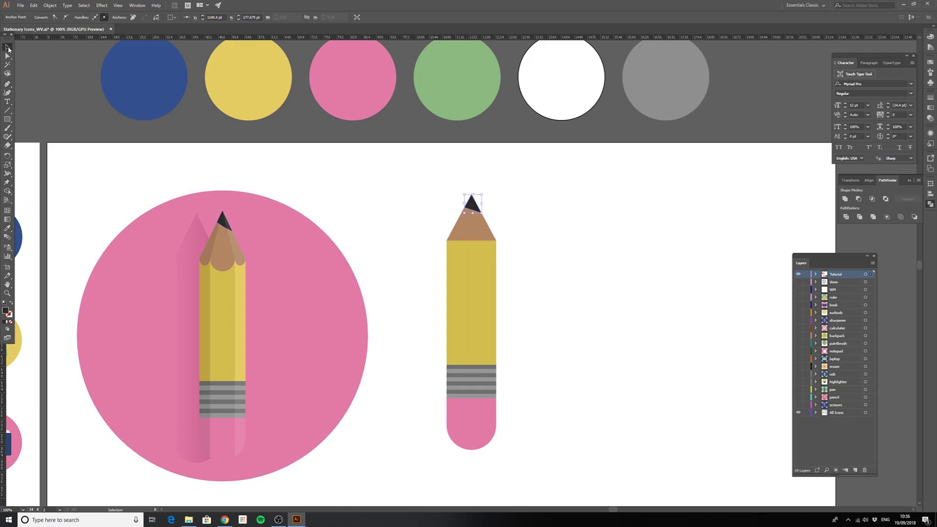
left_click(352, 200)
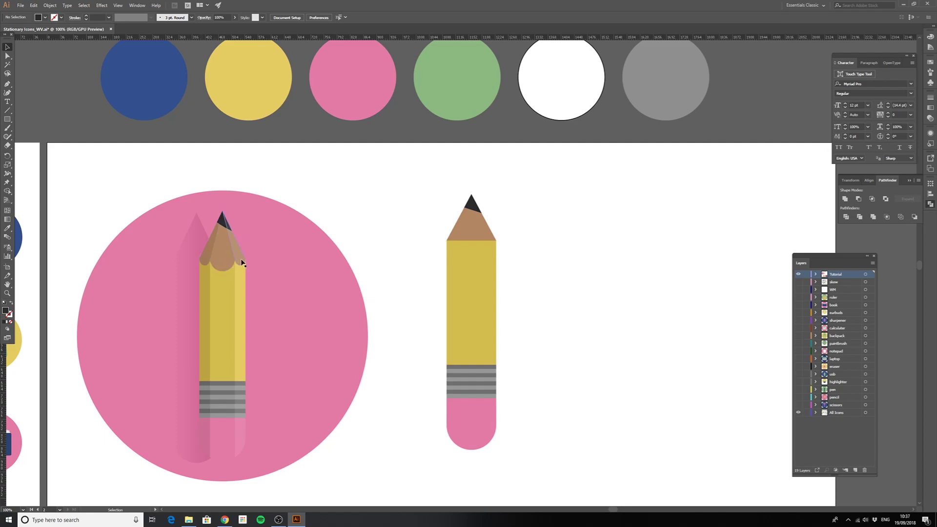
- Draw a circle about 64.5 pt across, centered on the wood triangle's base, and fill it with the wood brown
left_click(8, 119)
left_click_drag(8, 119, 30, 136)
mouse_move(468, 241)
left_mouse_down()
mouse_move(489, 251)
mouse_move(478, 252)
left_mouse_up()
key("ctrl+plus")
key("ctrl+plus")
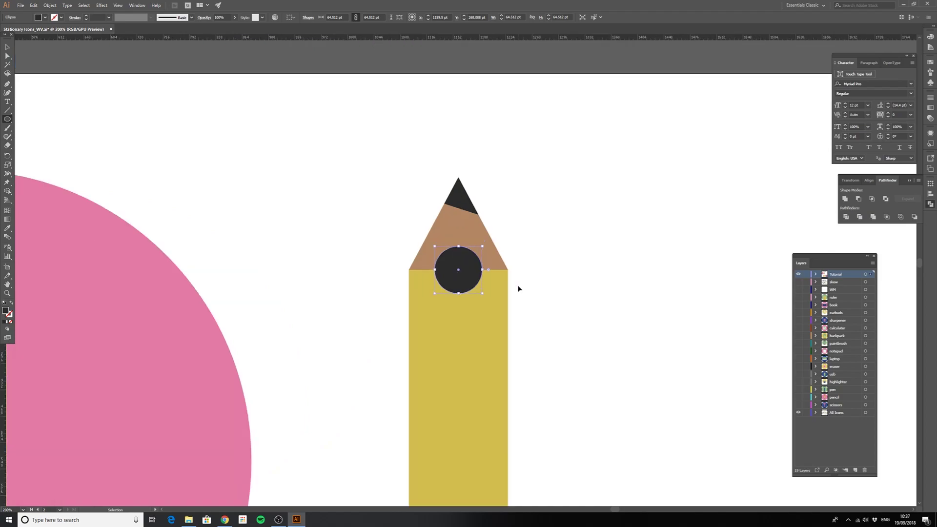
key("ctrl+plus")
key("i")
left_click(451, 205)
- Draw a smaller brown circle between the body's left edge and the central circle, and copy it to the matching spot on the right
key("l")
mouse_move(273, 220)
left_mouse_down()
mouse_move(306, 257)
mouse_move(405, 281)
mouse_move(397, 274)
left_mouse_up()
key("v")
left_click(307, 263)
left_click(397, 274)
key("ctrl+plus")
key("ctrl+plus")
key("Up")
key("Up")
key("ctrl+shift+a")
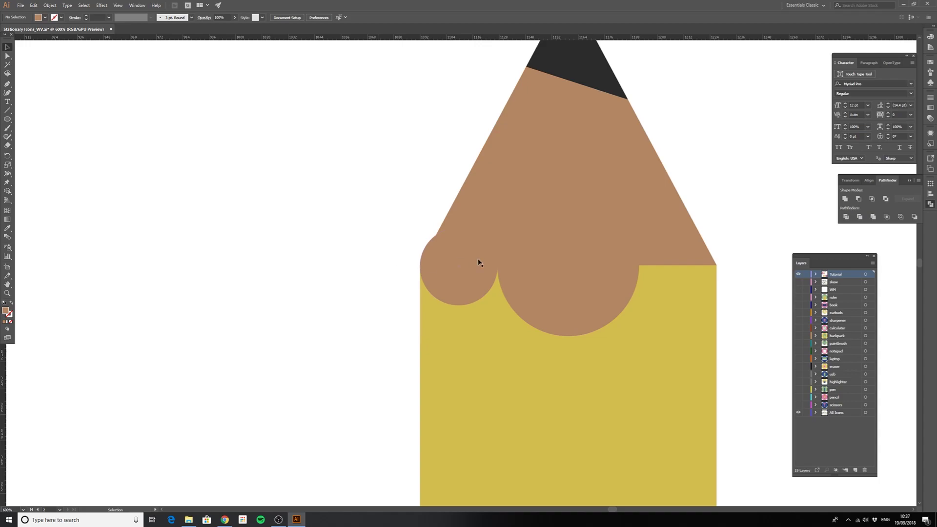
mouse_move(479, 263)
left_mouse_down()
mouse_move(561, 291)
mouse_move(698, 261)
left_mouse_up()
left_click(759, 252)
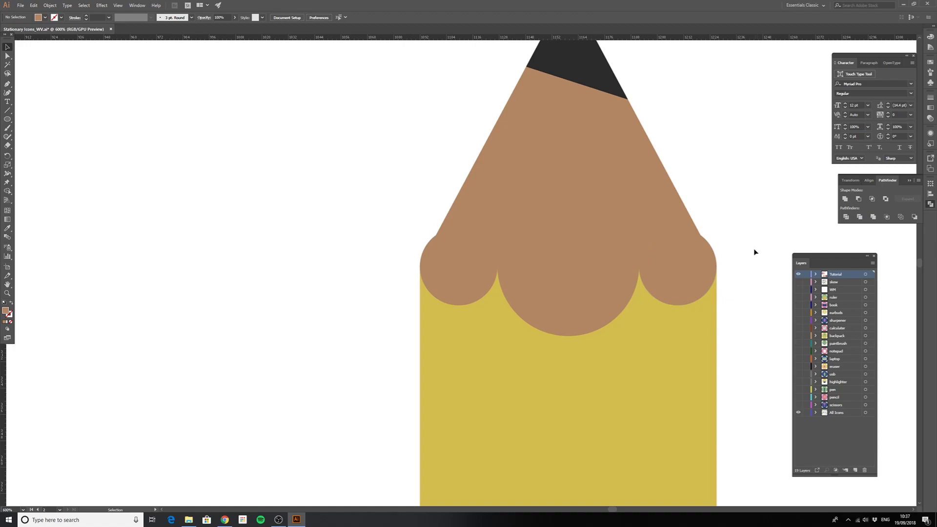
- Select the wood triangle and the three circles, remove the slivers outside the triangle with Shape Builder, and merge the remaining areas
key("ctrl+minus")
left_click_drag(608, 251, 500, 276)
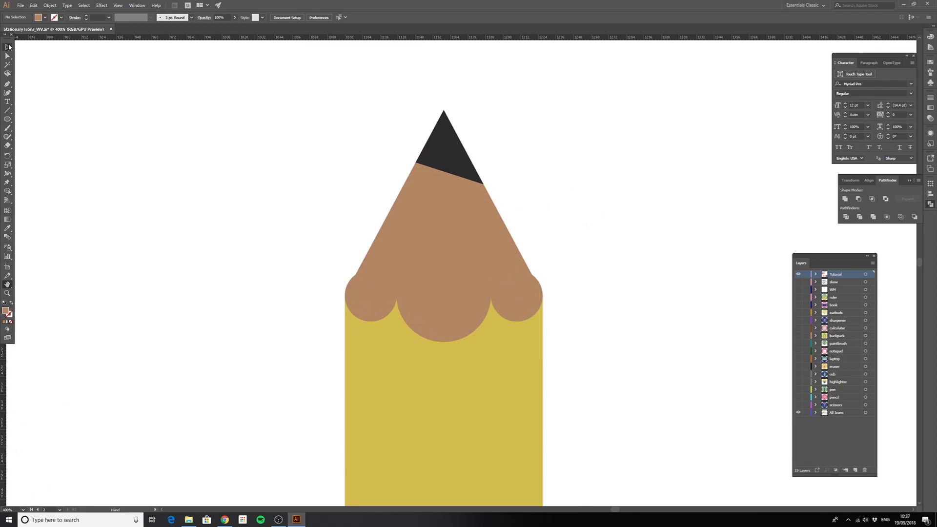
left_click(371, 314)
left_click(421, 316, "shift")
left_click(441, 315, "shift")
left_click(528, 303, "shift")
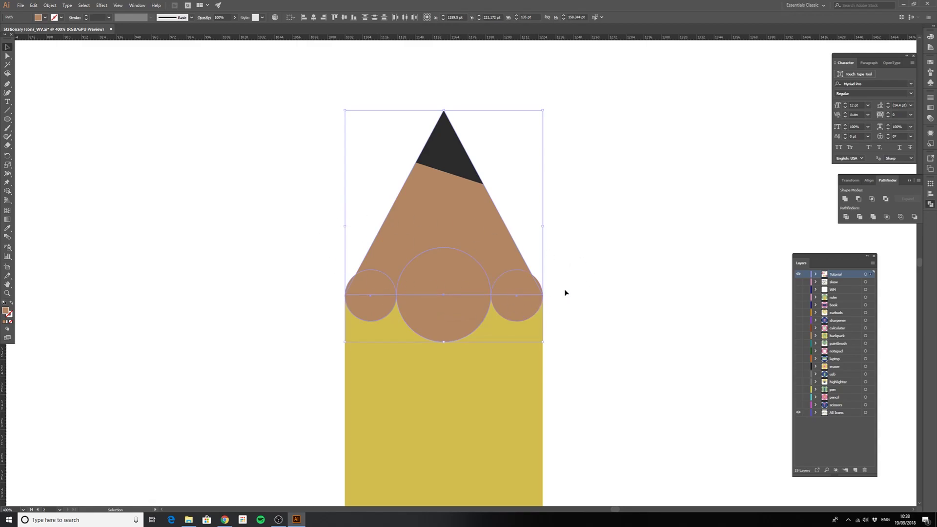
left_click(7, 192)
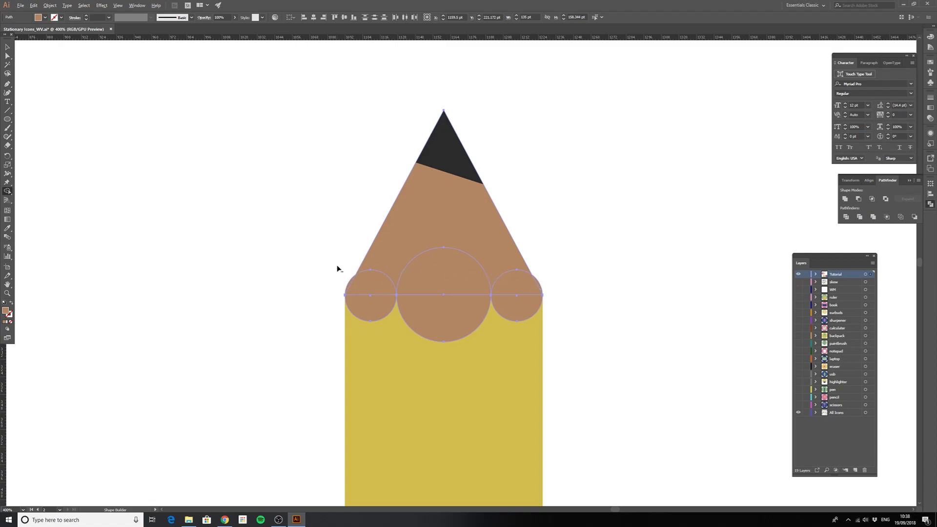
left_click_drag(352, 272, 348, 289)
left_click_drag(536, 277, 540, 287)
mouse_move(373, 306)
left_mouse_down()
mouse_move(389, 262)
mouse_move(434, 250)
mouse_move(460, 280)
mouse_move(462, 303)
left_mouse_up()
left_click_drag(519, 289, 522, 303)
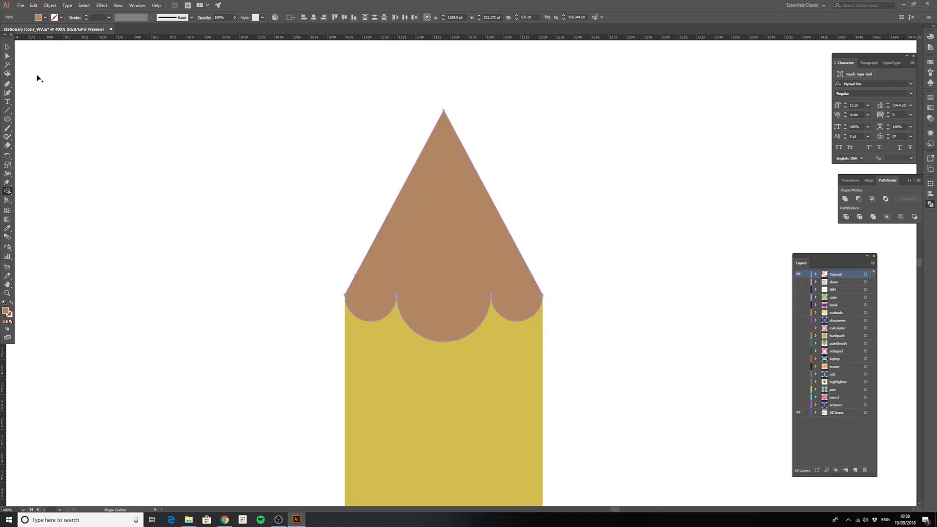
- Send the merged wood shape backward so it sits behind the near-black lead tip
left_click(6, 48)
right_click(461, 203)
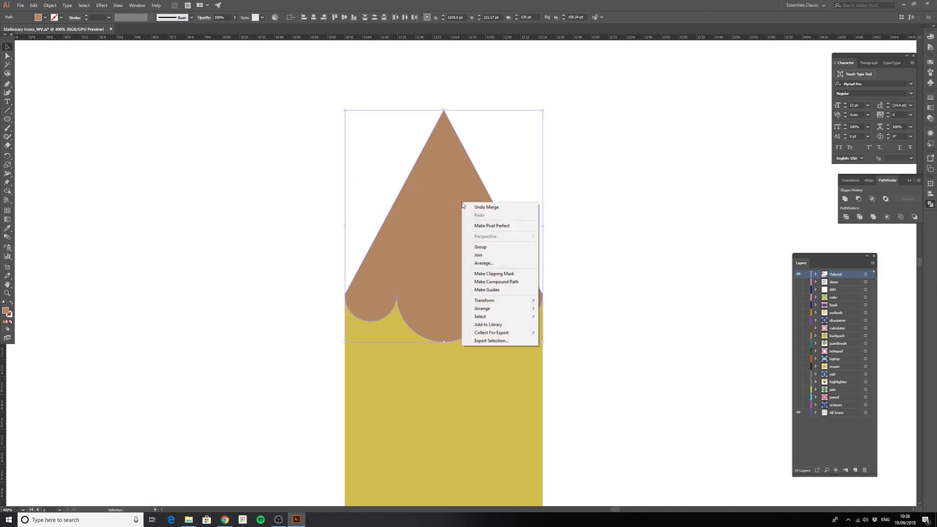
mouse_move(512, 312)
left_click(564, 325)
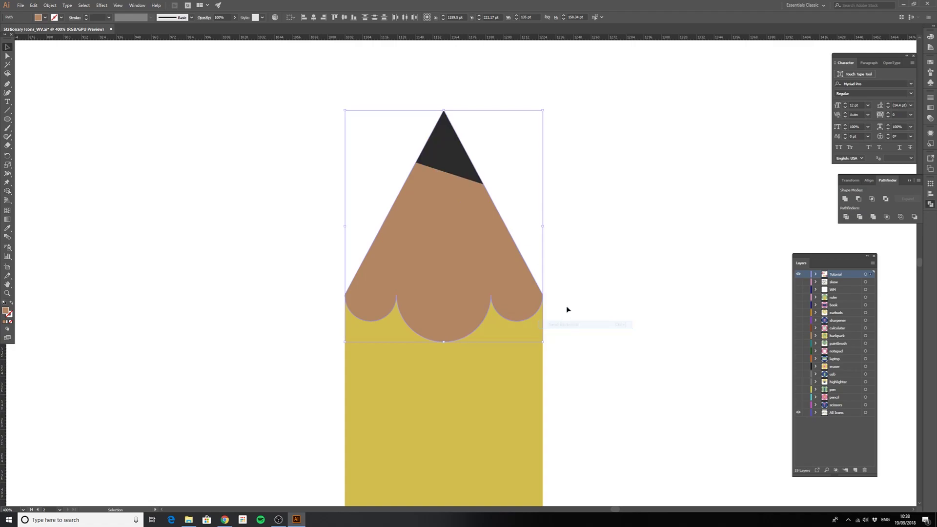
left_click(586, 248)
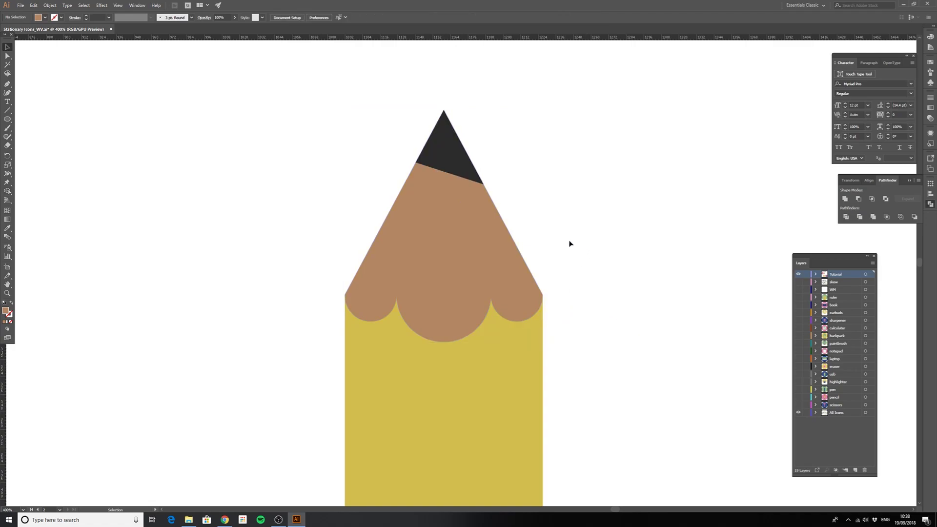
- Draw a shading strip with the Pen tool along the pencil's left side, from the lead's apex down to the eraser's base
key("ctrl+1")
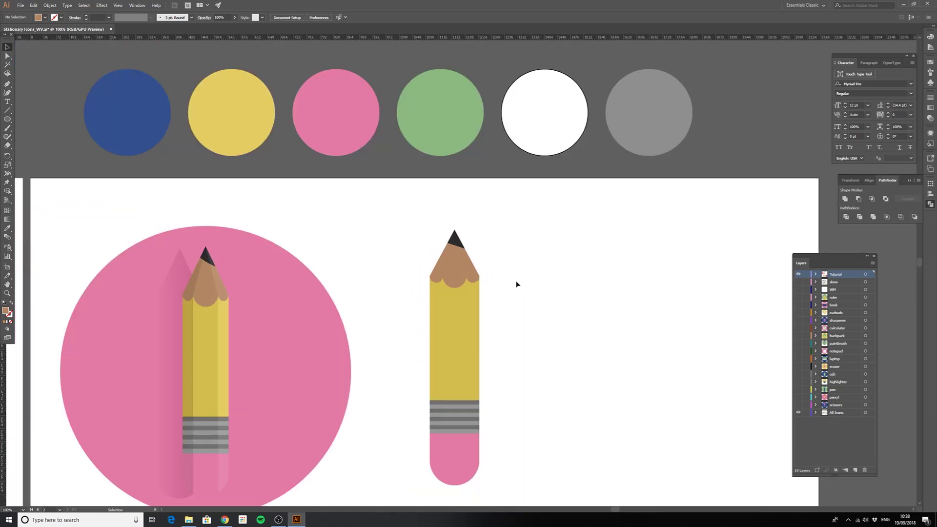
scroll(517, 283, "down", 2)
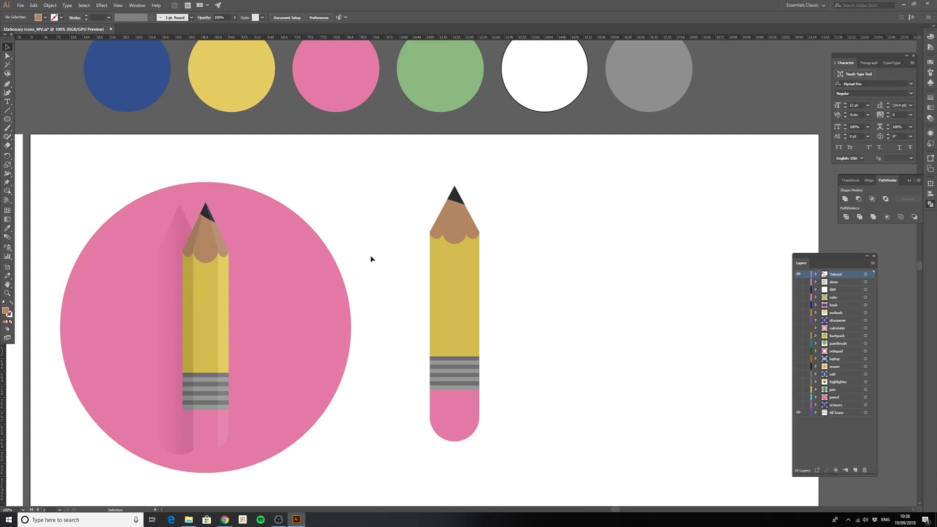
left_click(8, 84)
left_click(455, 186)
left_click(444, 237)
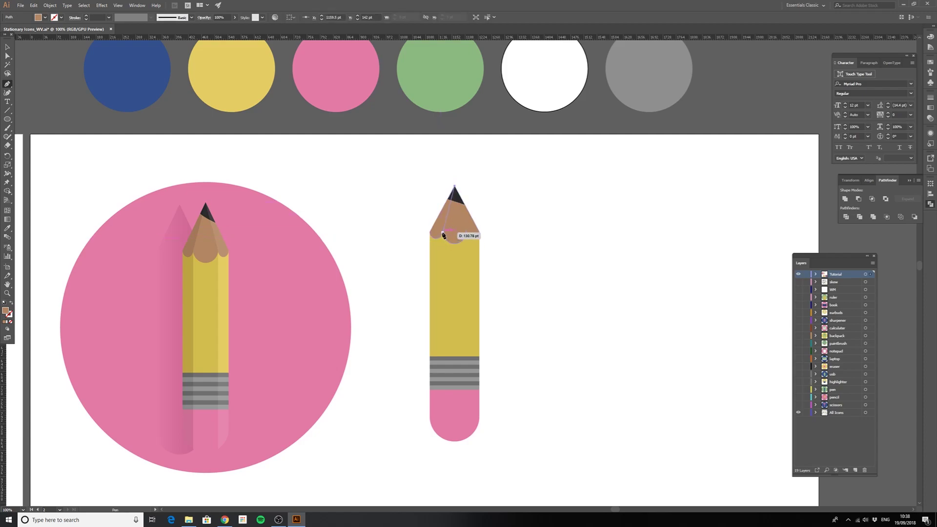
left_click(443, 236)
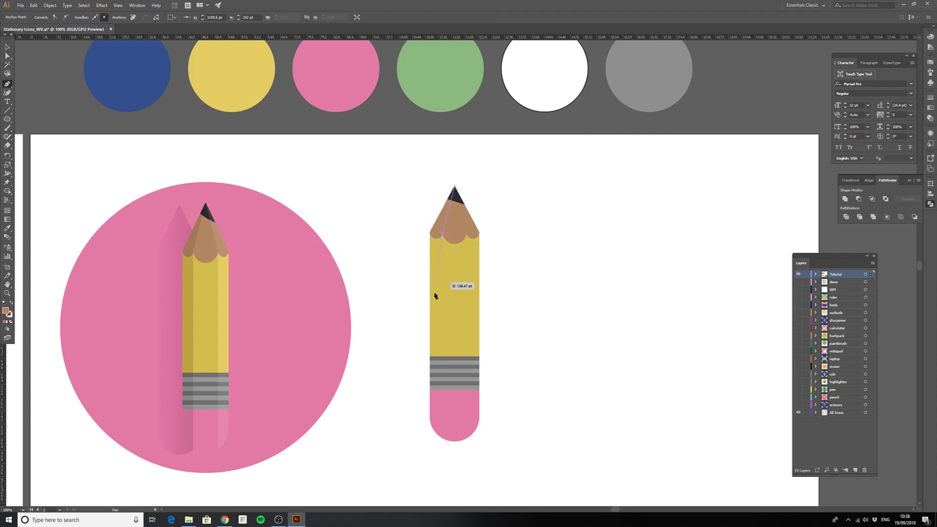
left_click(443, 443, "shift")
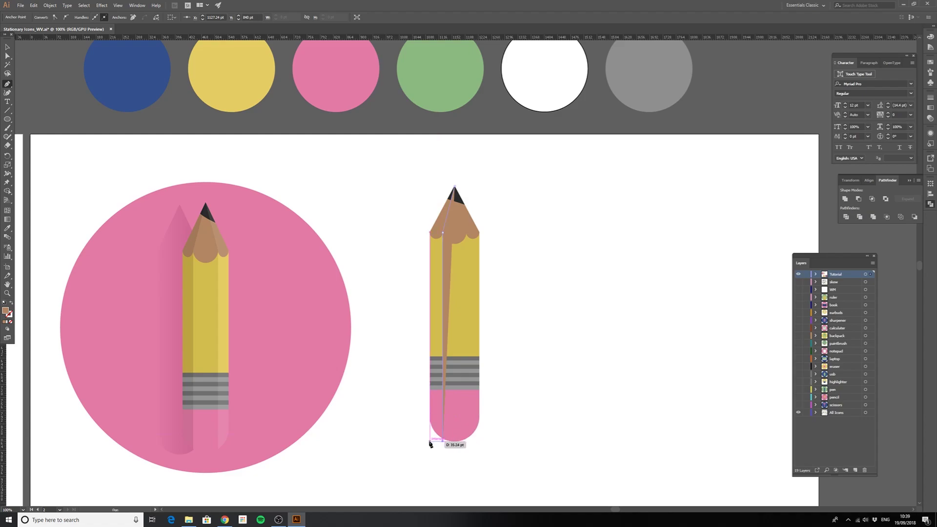
left_click(430, 444)
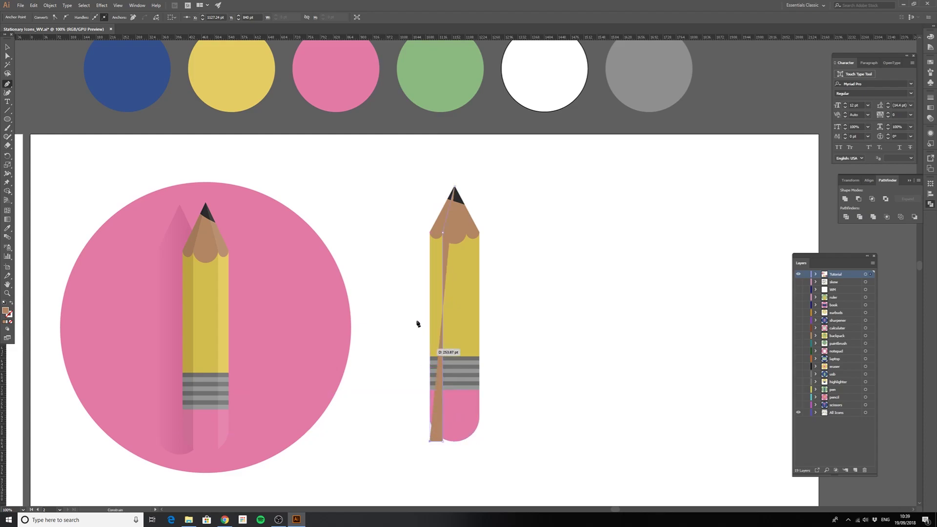
left_click(430, 233)
left_click(455, 186)
key("v")
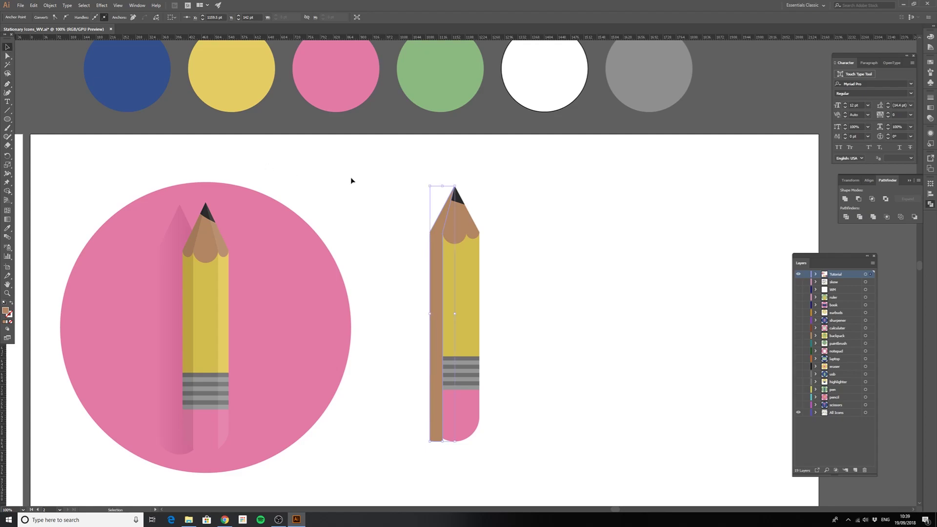
left_click(541, 222)
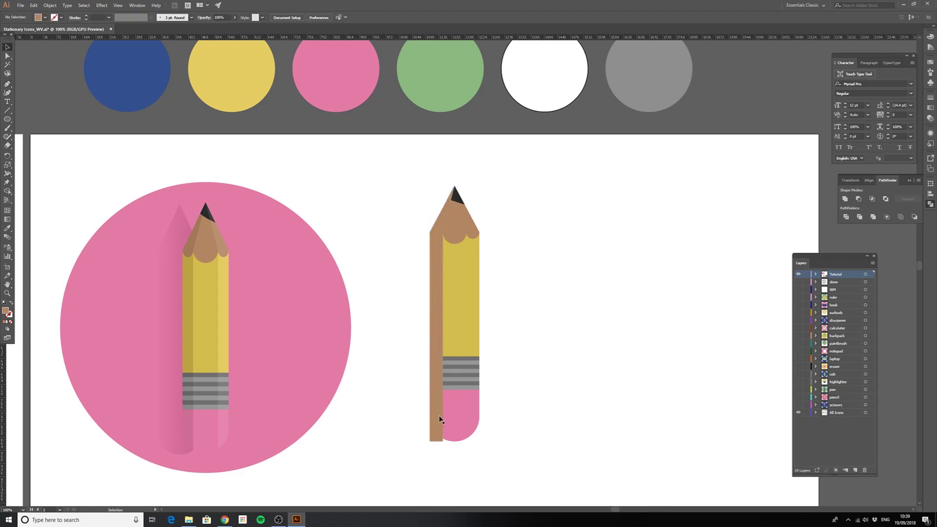
- Trim the strip's bottom corner that extends past the rounded eraser with Shape Builder, using the strip and the pink eraser
left_click(436, 382)
left_click(464, 422, "shift")
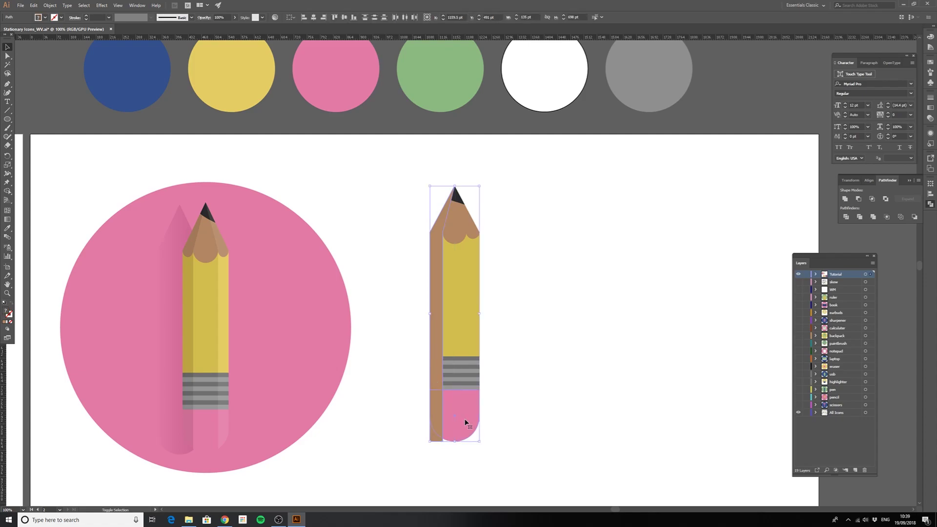
left_click(8, 190)
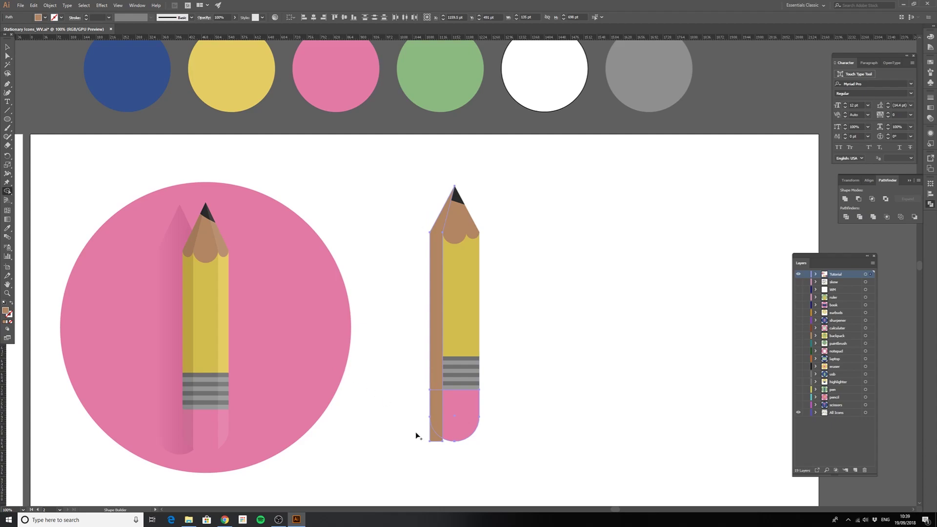
left_click_drag(426, 432, 437, 444)
left_click(8, 47)
left_click(352, 198)
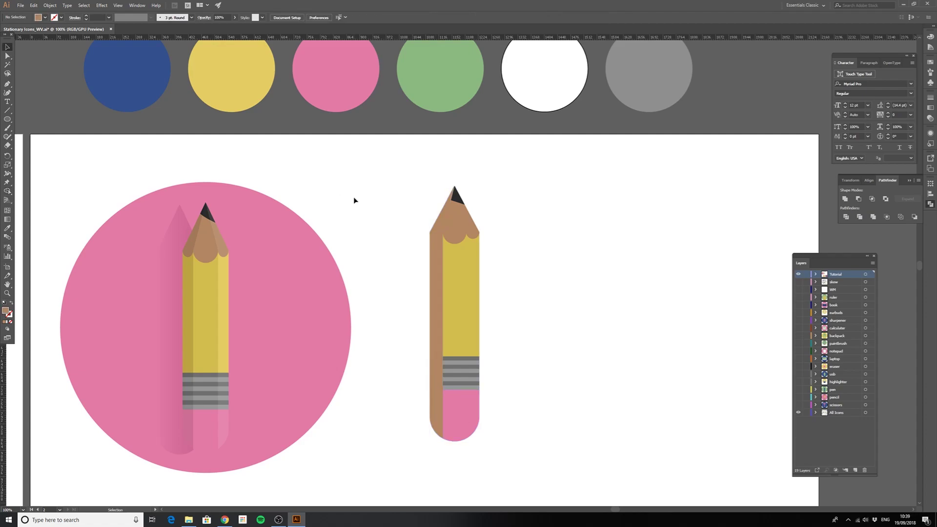
- Fill the shading strip with black and set its opacity to 10%
left_click(447, 306)
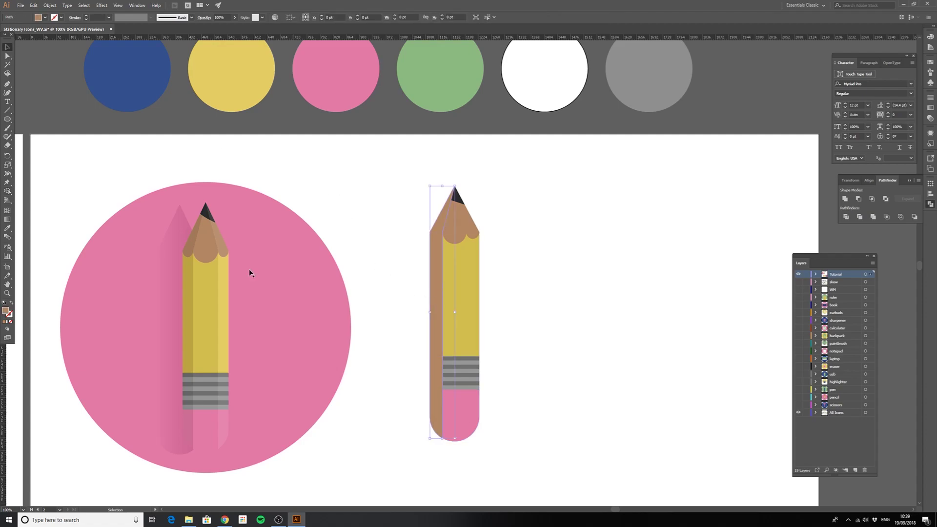
double_click(5, 311)
left_click_drag(363, 413, 342, 433)
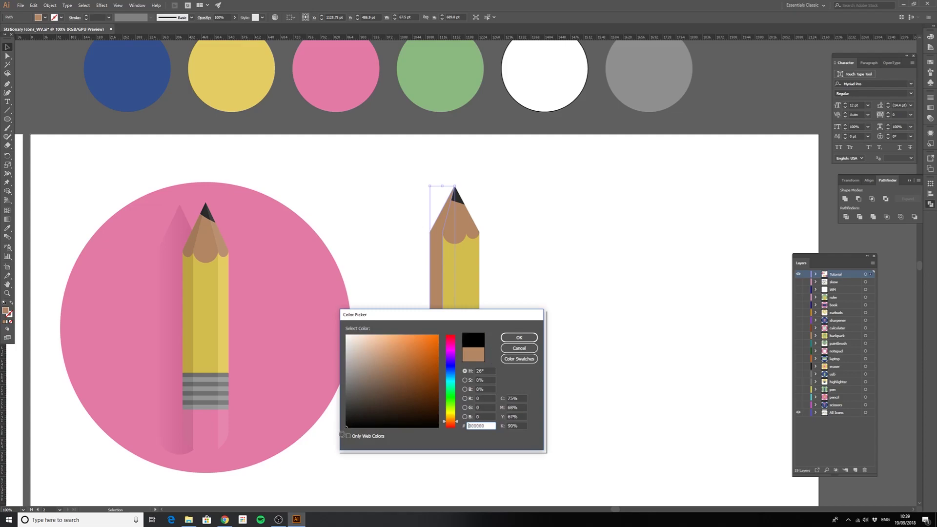
left_click(519, 337)
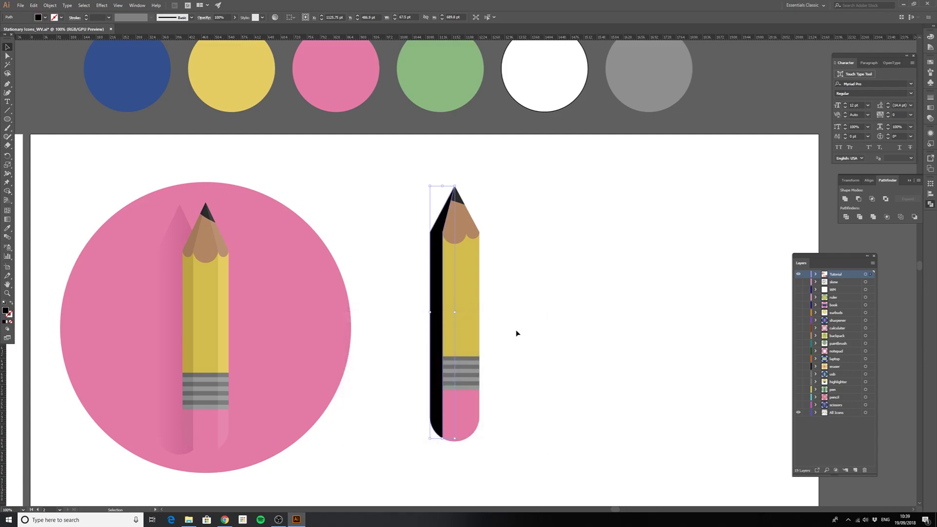
left_click(219, 17)
type("10")
key("Return")
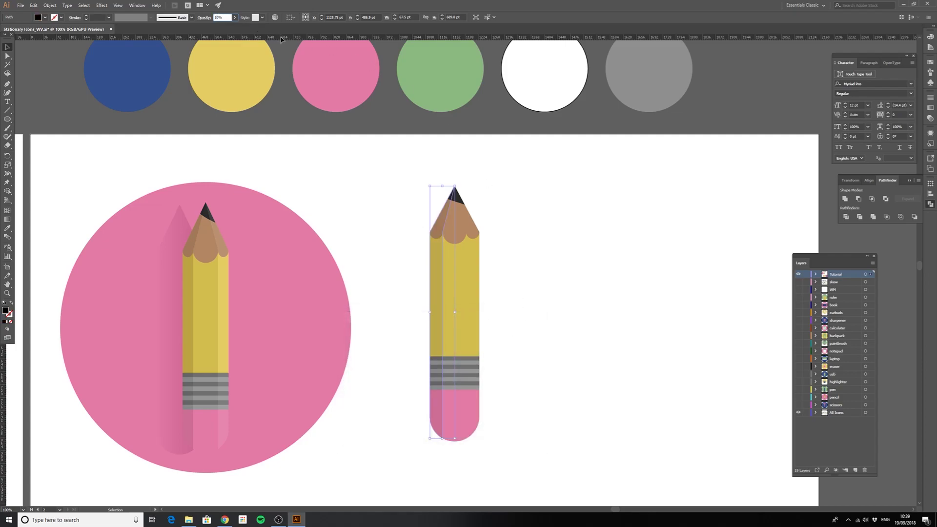
left_click(419, 183)
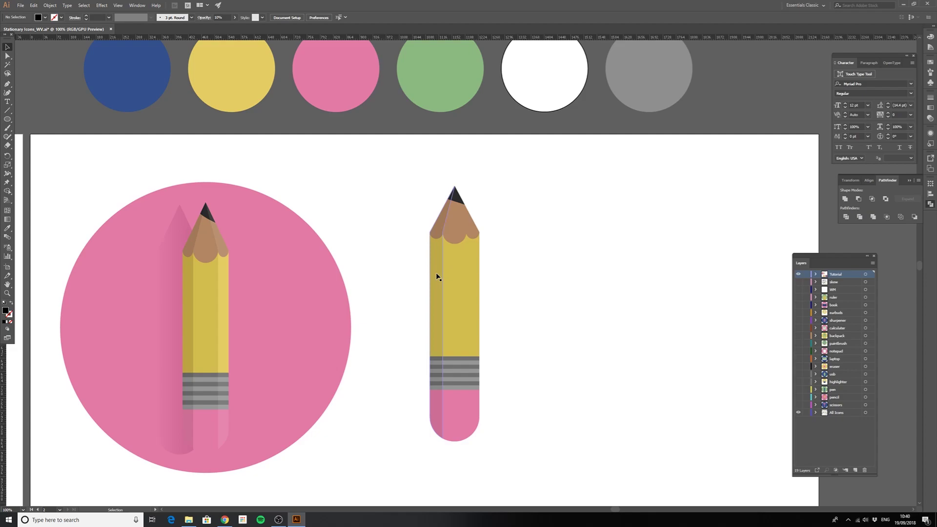
- Copy the shading strip to the empty area right of the pencil and fill the copy with white
left_click_drag(438, 277, 538, 278)
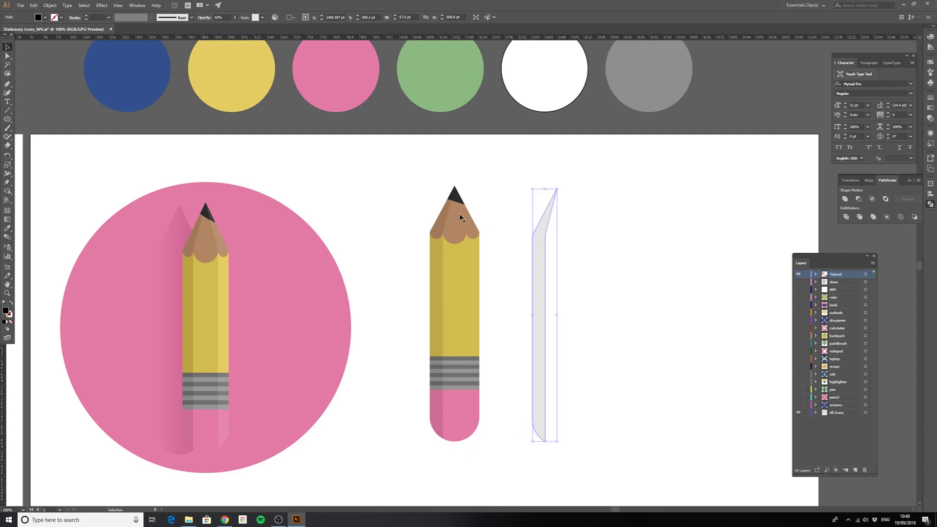
double_click(6, 311)
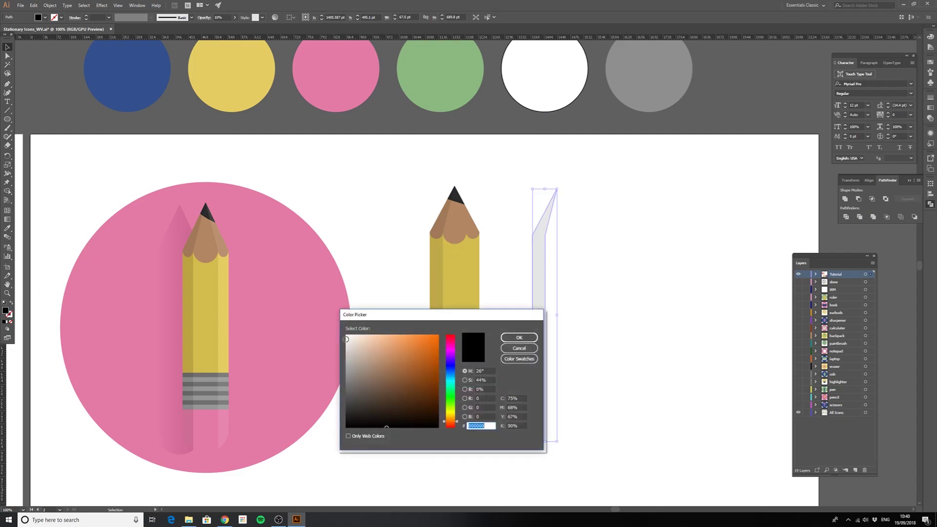
left_click(346, 335)
left_click(519, 338)
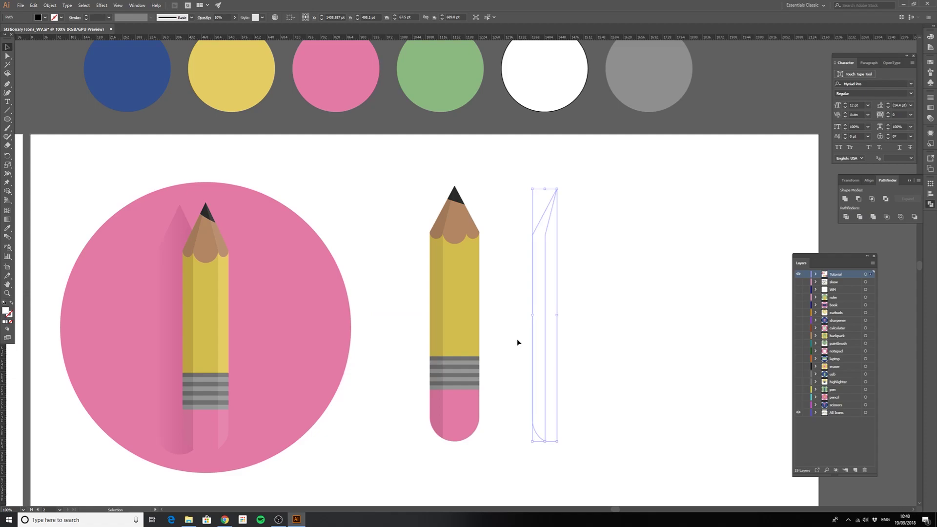
- Reflect the white strip across the vertical axis and place it along the pencil's right edge as a highlight
left_click(50, 5)
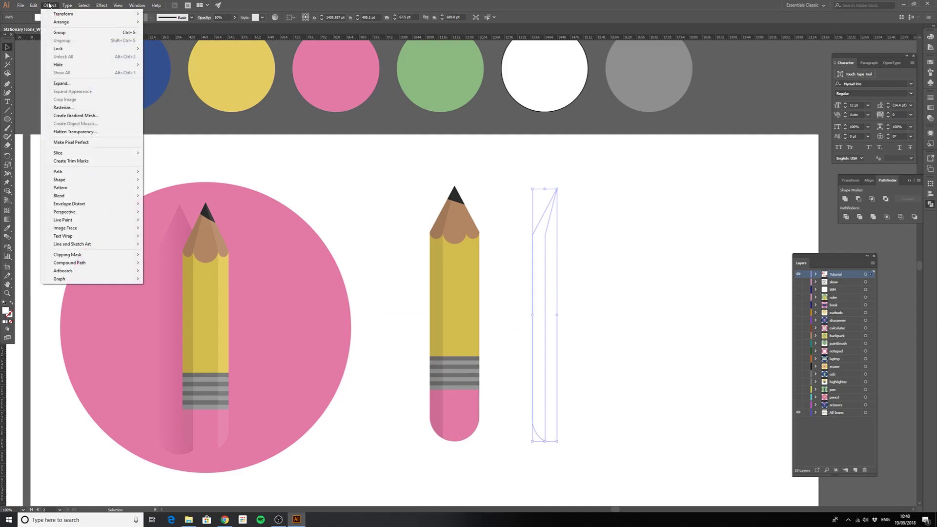
mouse_move(54, 14)
left_click(161, 41)
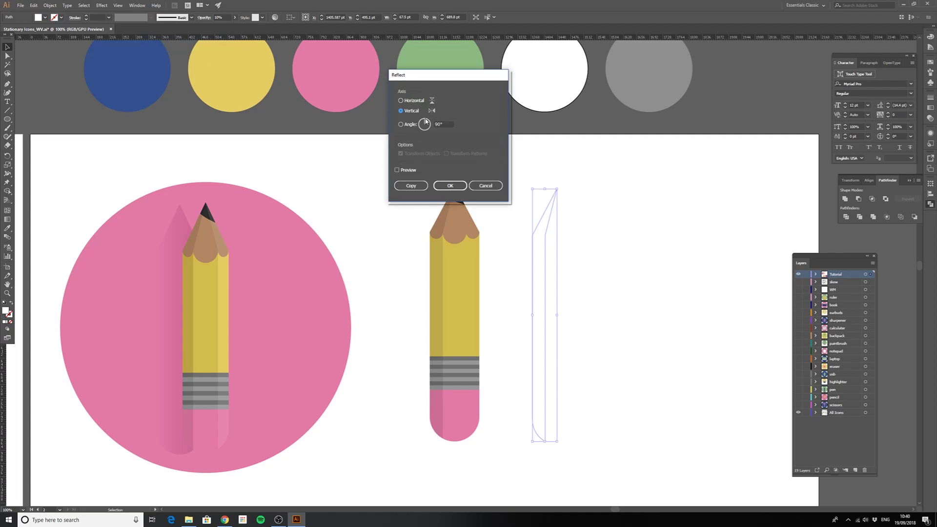
left_click(396, 170)
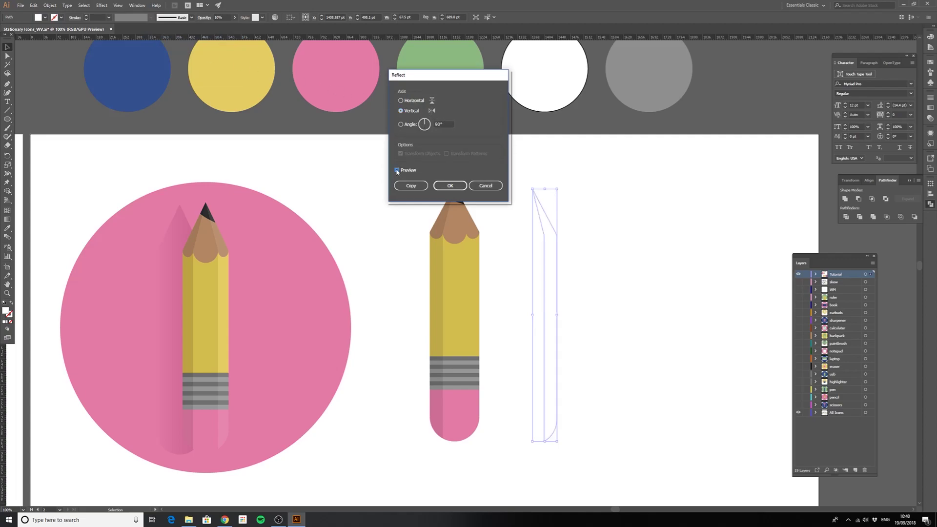
left_click(452, 185)
mouse_move(552, 268)
left_mouse_down()
mouse_move(510, 276)
mouse_move(473, 267)
left_mouse_up()
left_click(519, 276)
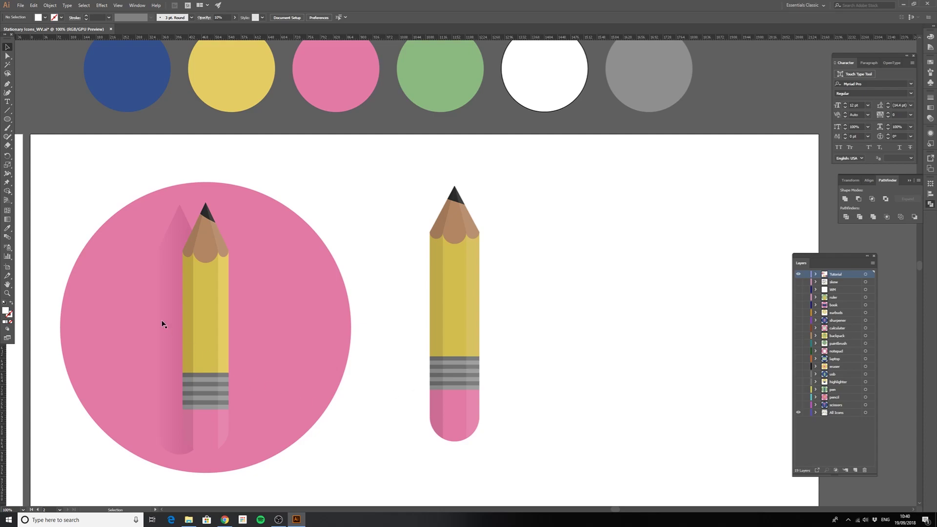
- Duplicate the whole pencil to the right and unite the copy's parts into a single silhouette
left_click(172, 303)
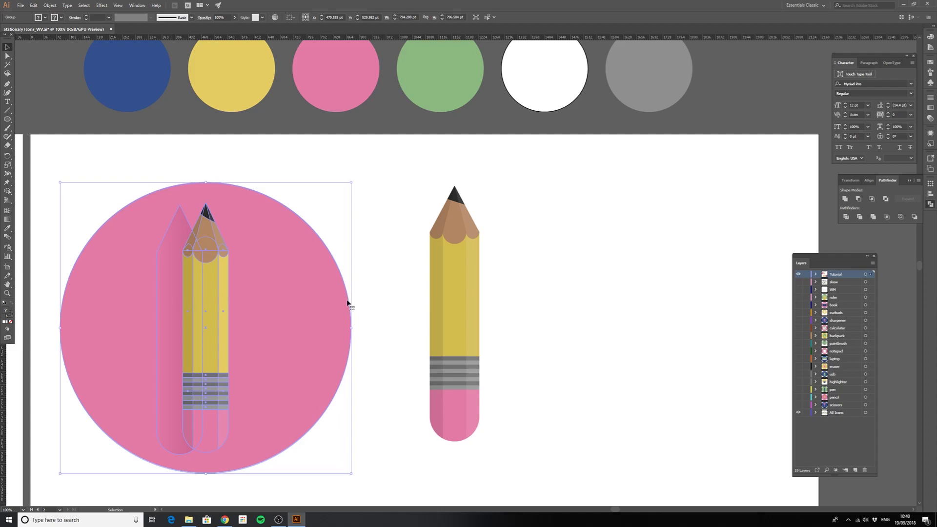
left_click_drag(406, 177, 523, 474)
left_click_drag(461, 311, 566, 311)
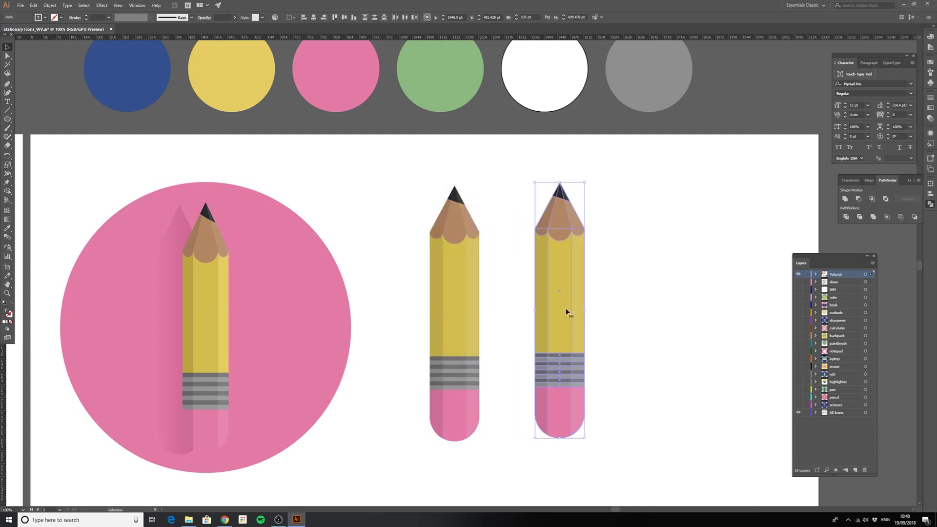
left_click(845, 200)
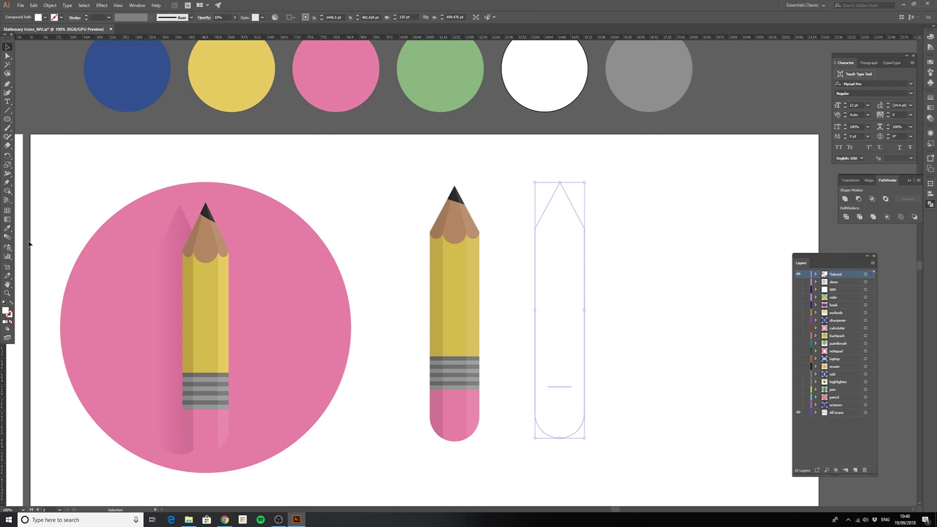
- Give the silhouette the reference shadow's gradient appearance with the Eyedropper, and remove the leftover short line inside it
left_click(8, 229)
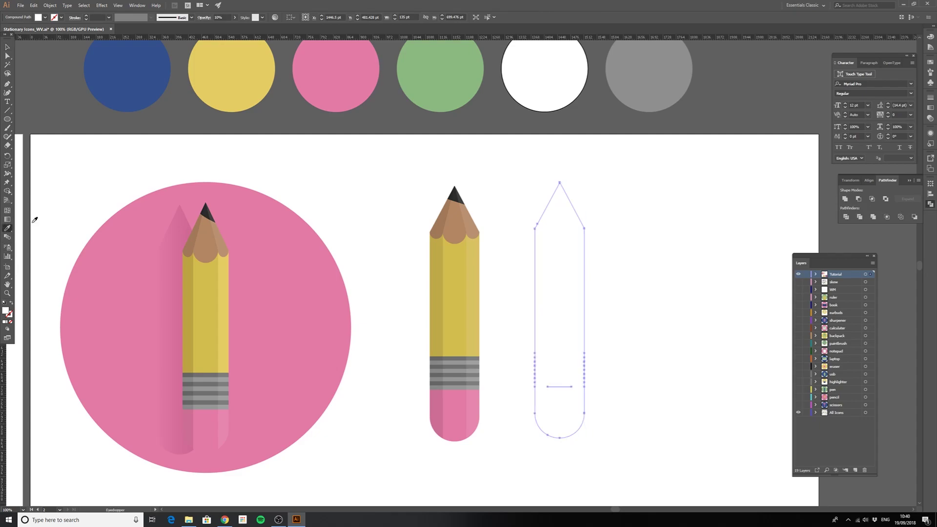
left_click(175, 229)
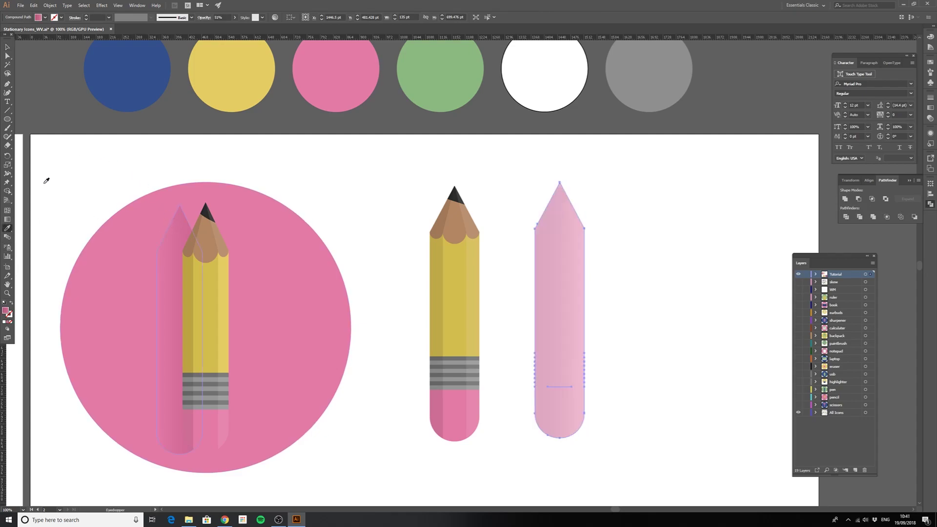
left_click(11, 55)
left_click(350, 190)
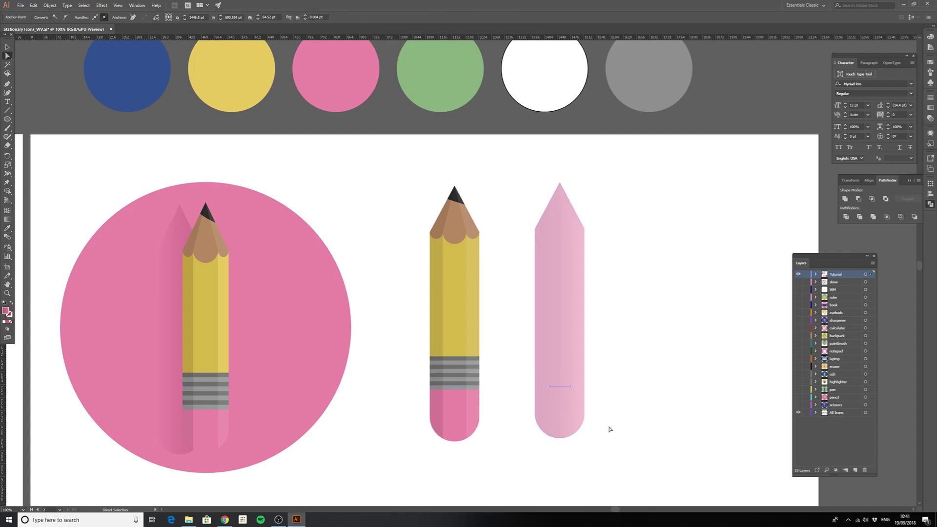
- Raise the pencil shadow silhouette's opacity to 100%
left_click(564, 291)
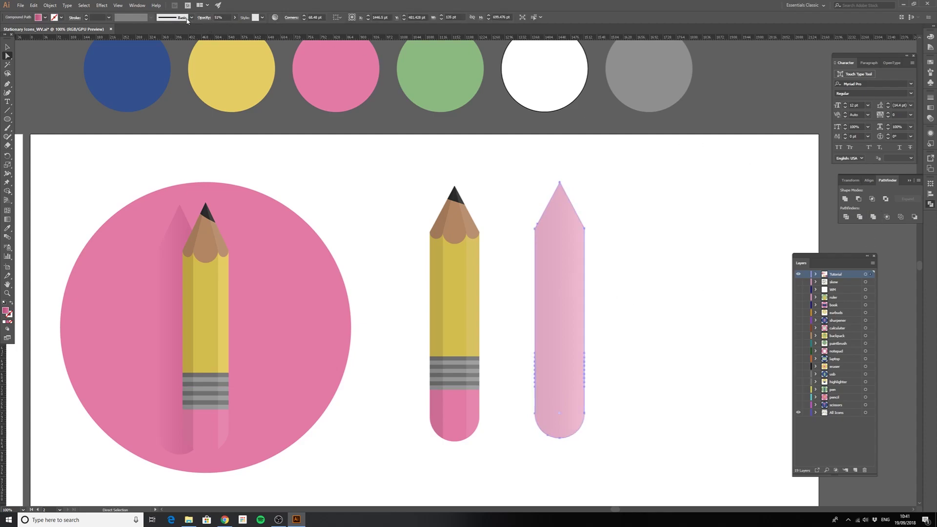
left_click(234, 18)
left_click_drag(221, 26, 234, 27)
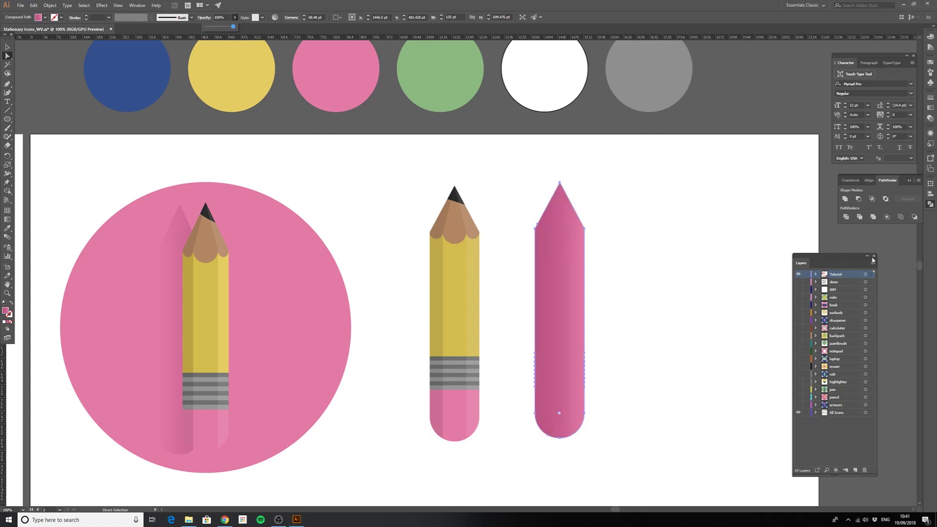
- Reverse the silhouette's linear gradient so it runs from its right edge to its left, and check its light end stop
left_click(8, 220)
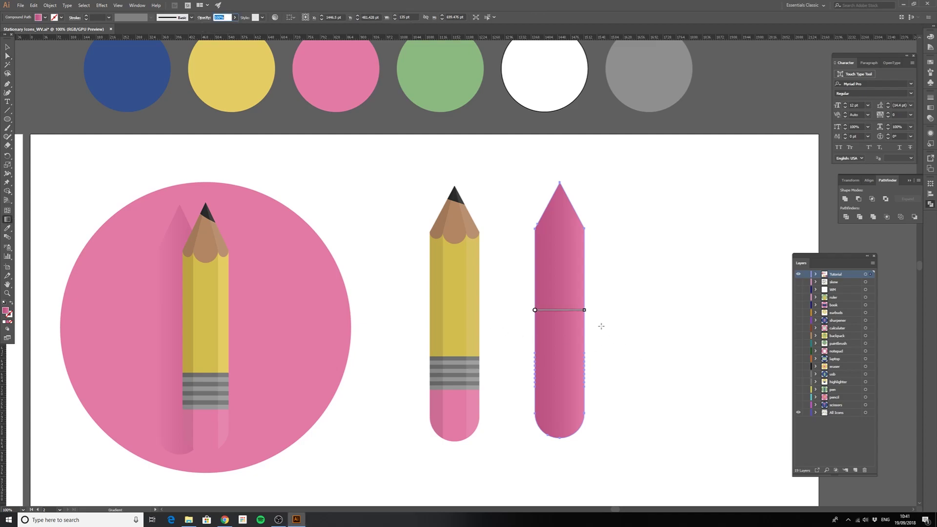
left_click_drag(588, 312, 514, 307)
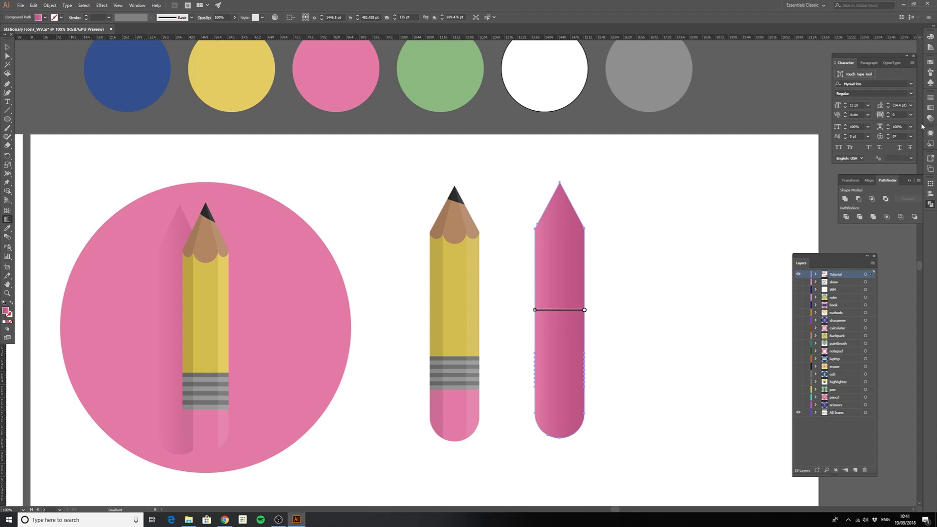
left_click(930, 109)
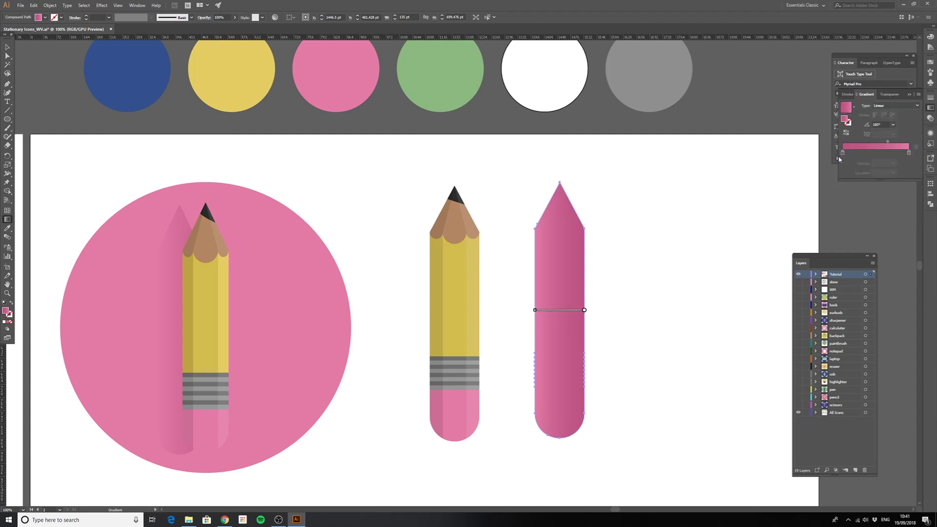
left_click(909, 152)
left_click(7, 47)
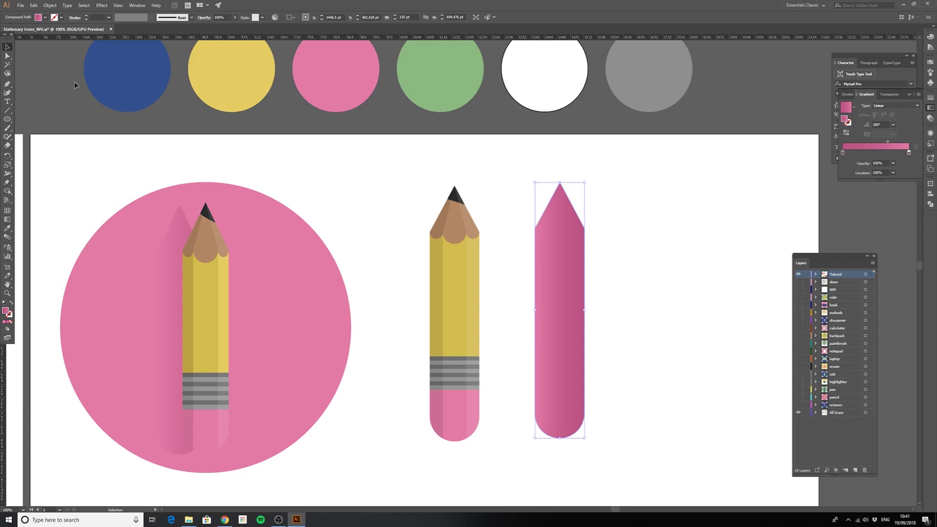
left_click(363, 195)
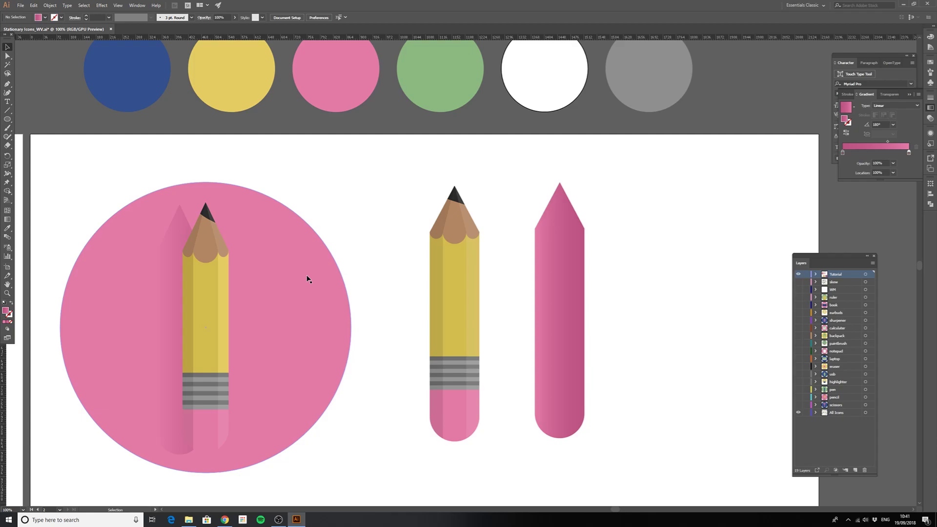
- Beside the eraser reference icon, draw a pink rectangle about 175 by 330 pt for the eraser's sleeve
key("ctrl+minus")
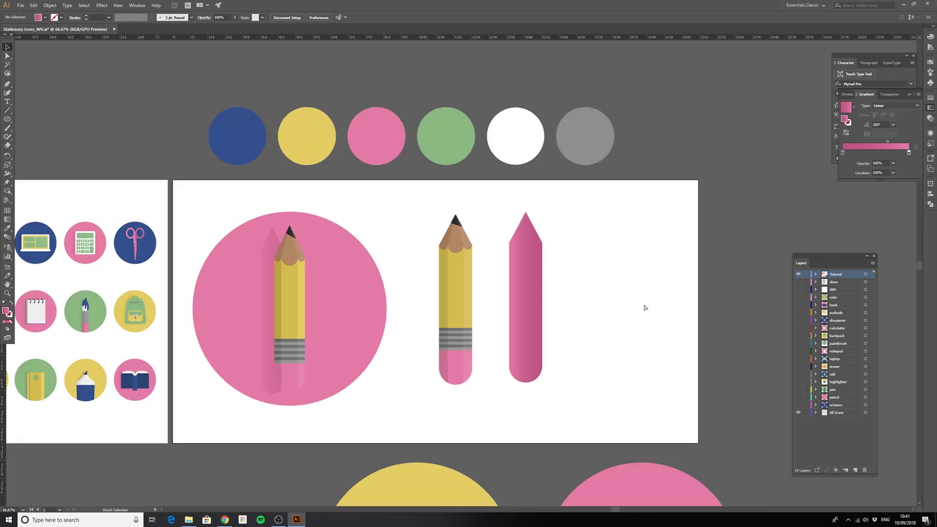
key("ctrl+minus")
key("ctrl+minus")
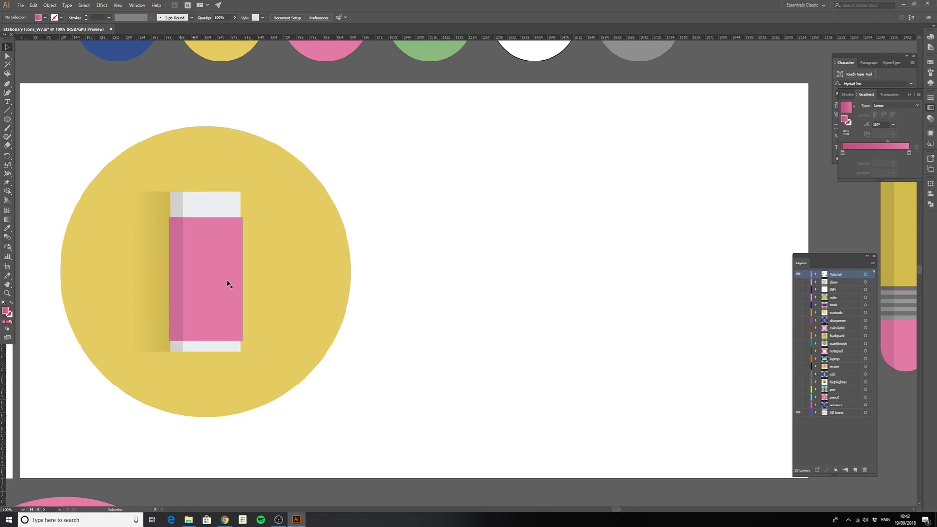
left_click(7, 120)
left_click_drag(422, 209, 487, 330)
key("v")
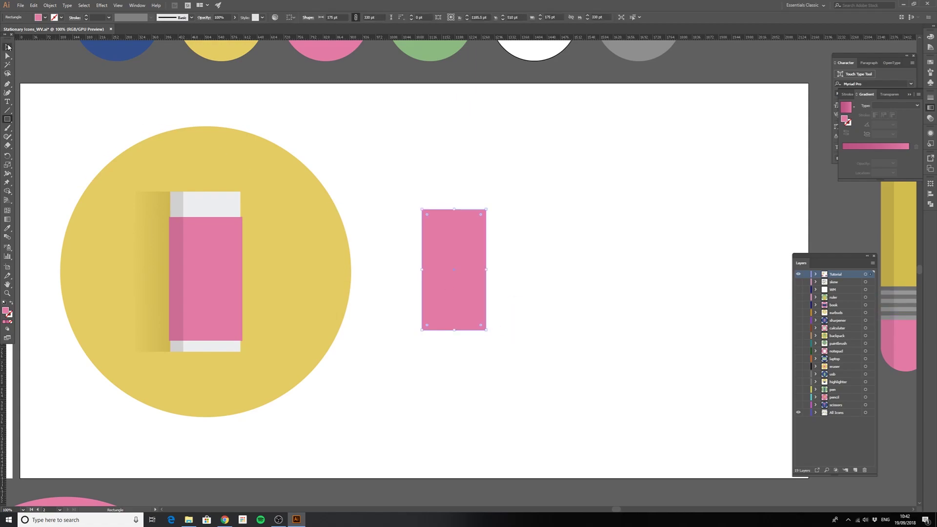
- Choose a very light grey fill and draw a rectangle about 161 by 48 pt on the pink sleeve's top edge
left_click(49, 140)
left_click(7, 119)
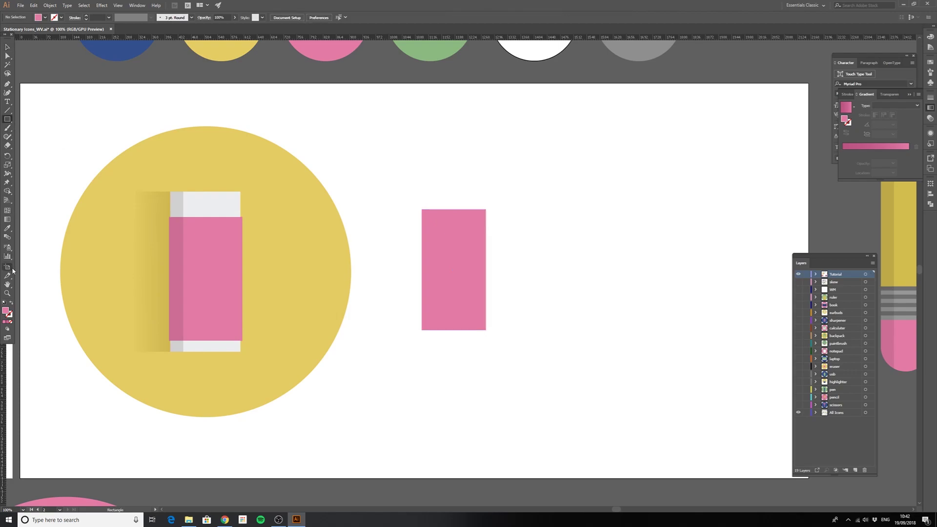
double_click(7, 311)
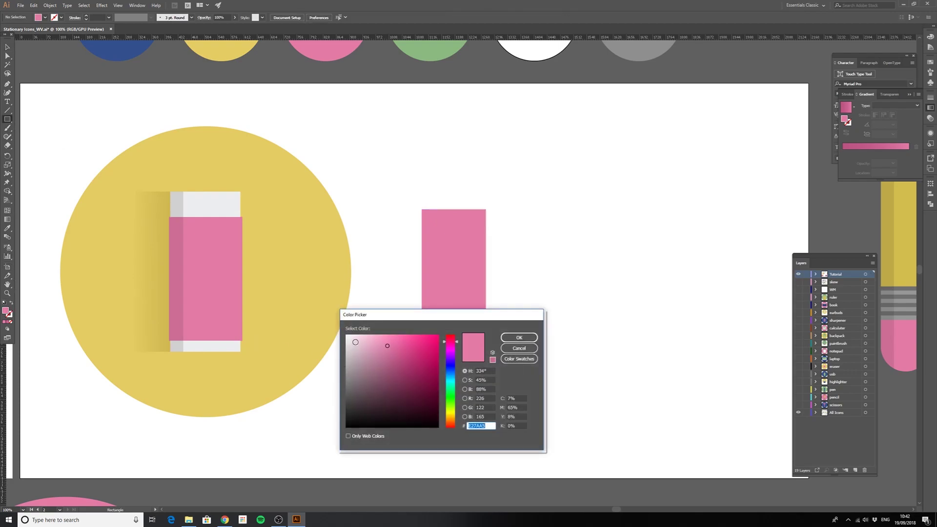
left_click(345, 340)
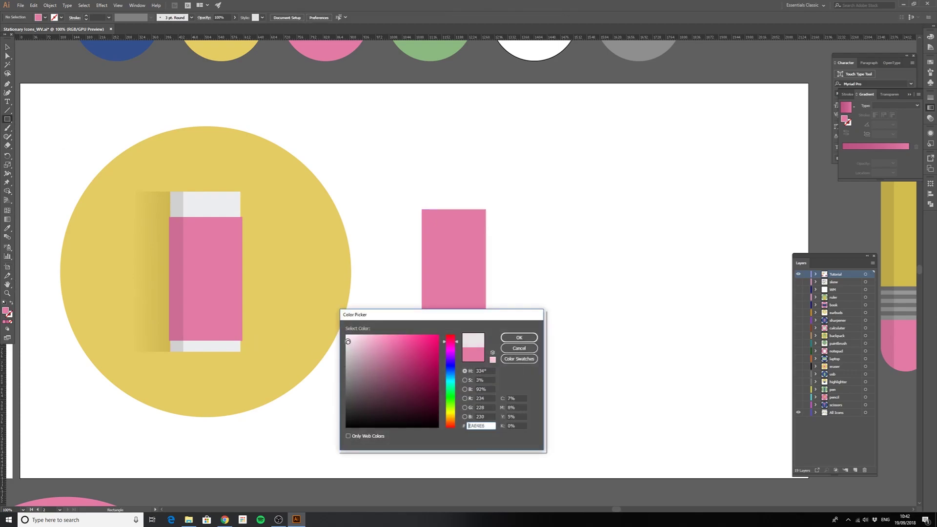
left_click(519, 337)
left_click_drag(425, 193, 483, 210)
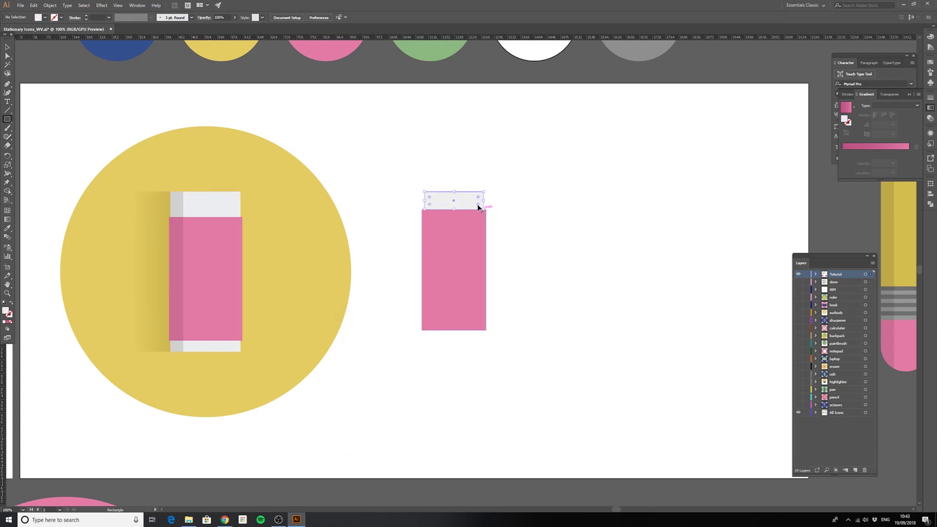
key("v")
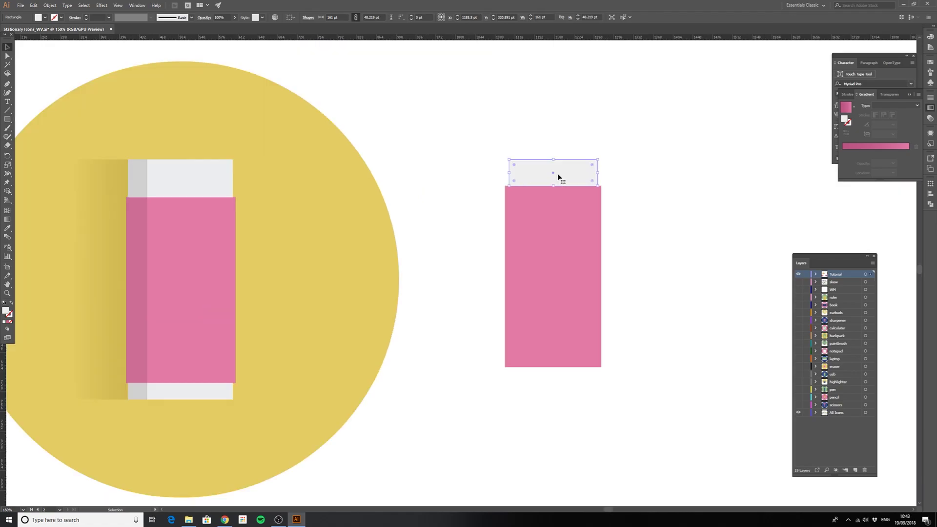
- Copy the light grey block to the sleeve's bottom edge and shorten the copy to about 24 pt high
key("ctrl+=")
left_click_drag(560, 176, 564, 381)
left_click(642, 358)
left_click(567, 381)
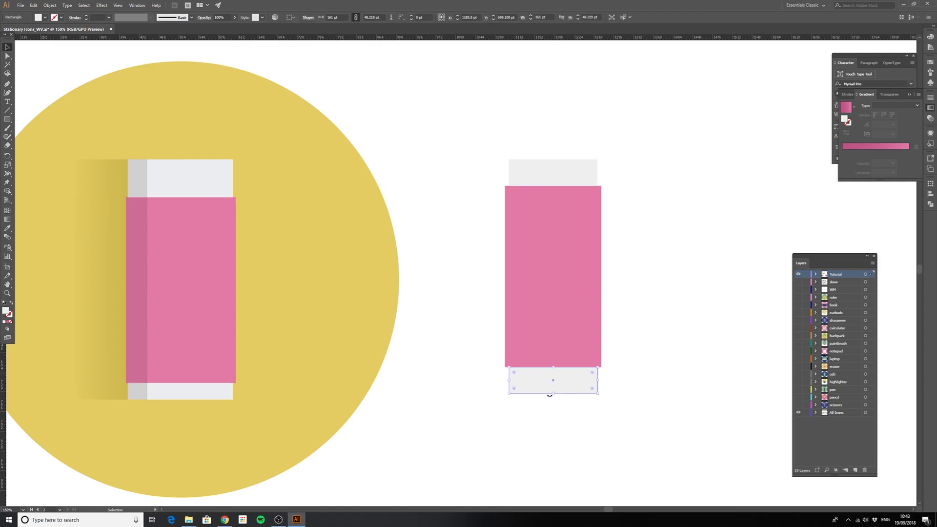
left_click_drag(553, 394, 557, 380)
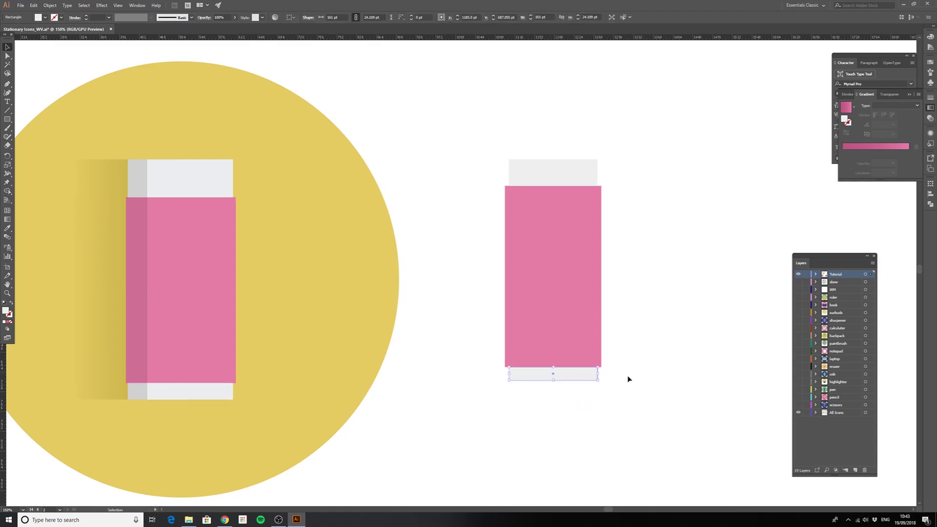
left_click(642, 373)
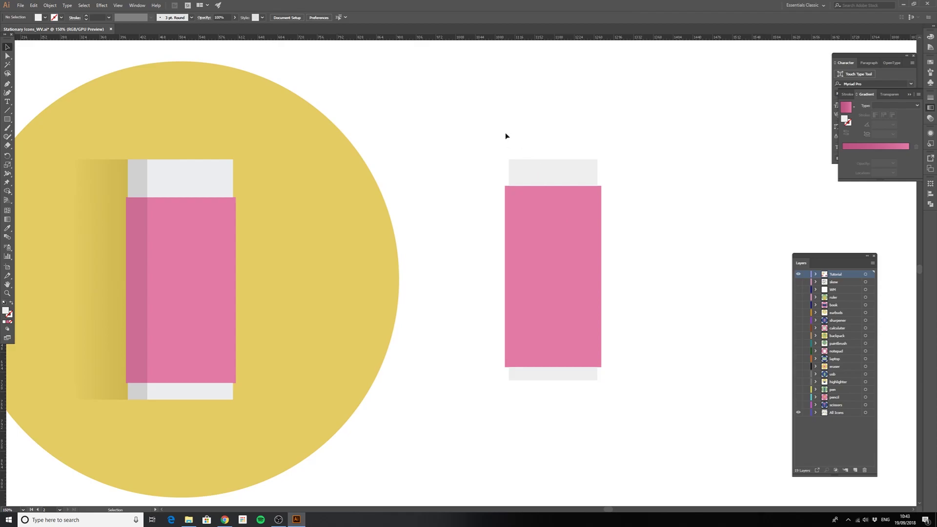
- Duplicate the whole eraser to the right and unite the copy's parts into a single silhouette
left_click_drag(505, 133, 613, 387)
left_click_drag(544, 278, 680, 278)
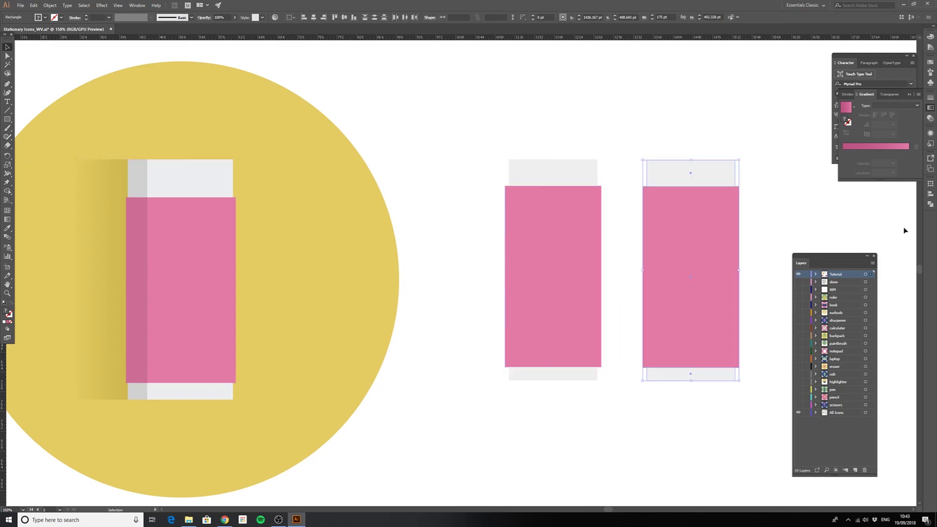
left_click(931, 204)
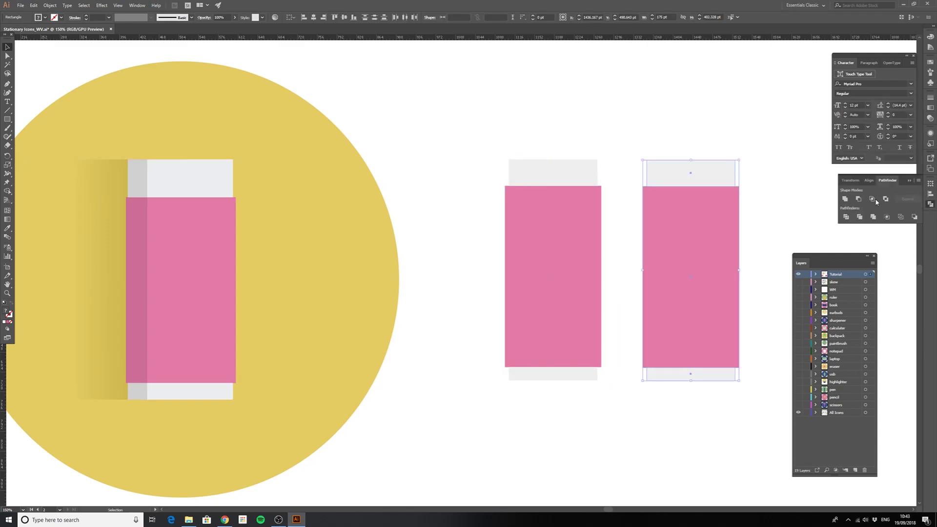
left_click(845, 199)
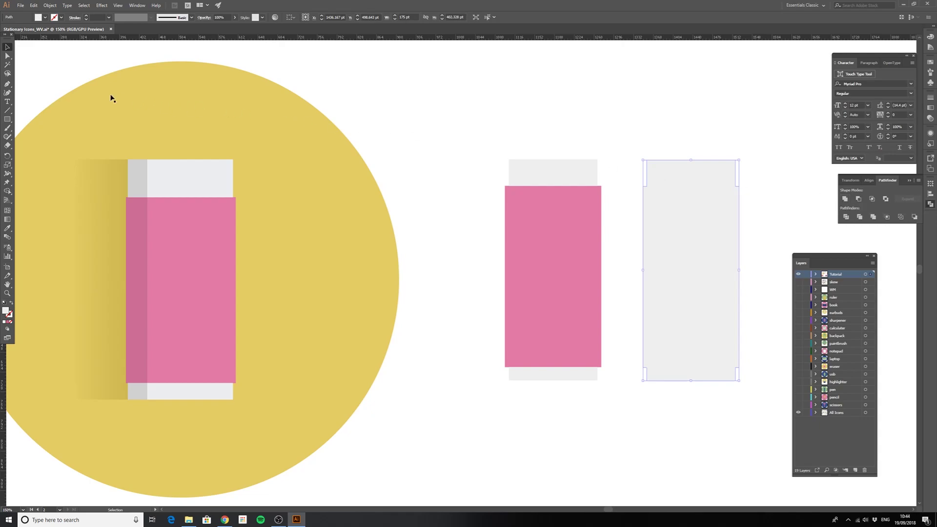
- Cover all but the silhouette's left edge with a rectangle about 167 by 496 pt and subtract it with Minus Front
left_click(6, 120)
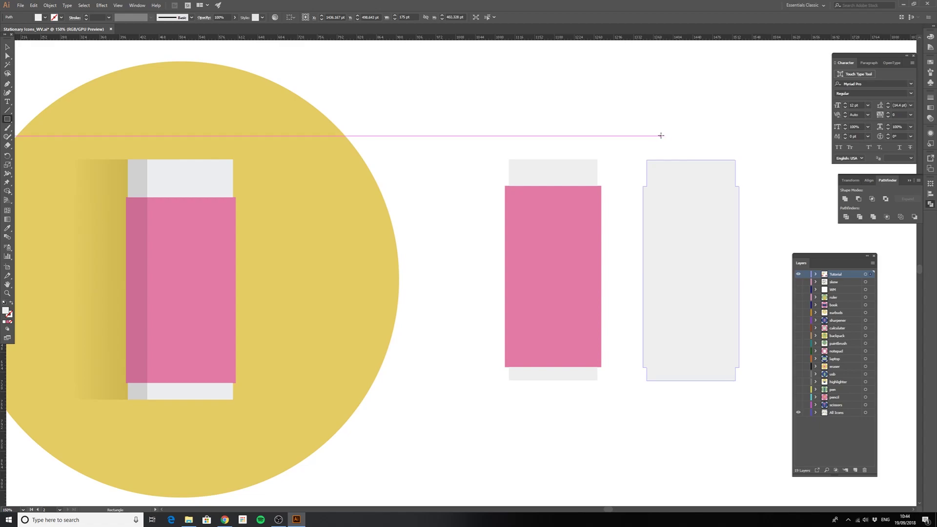
mouse_move(660, 136)
left_mouse_down()
mouse_move(712, 226)
mouse_move(753, 407)
left_mouse_up()
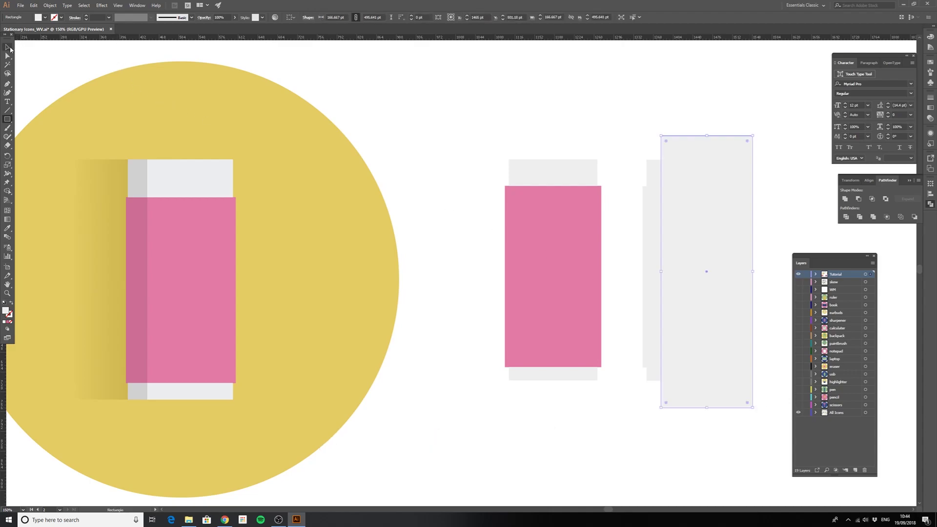
left_click(8, 47)
left_click_drag(638, 139, 704, 216)
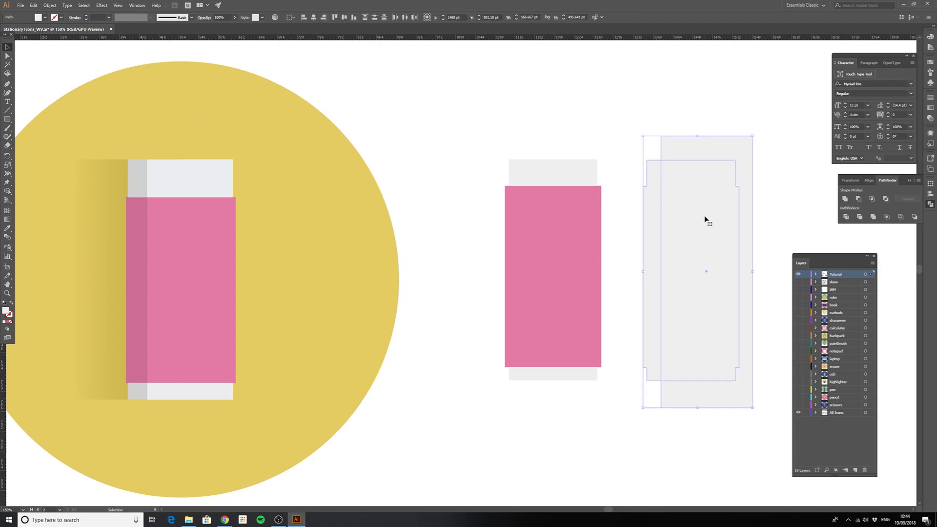
left_click(859, 199)
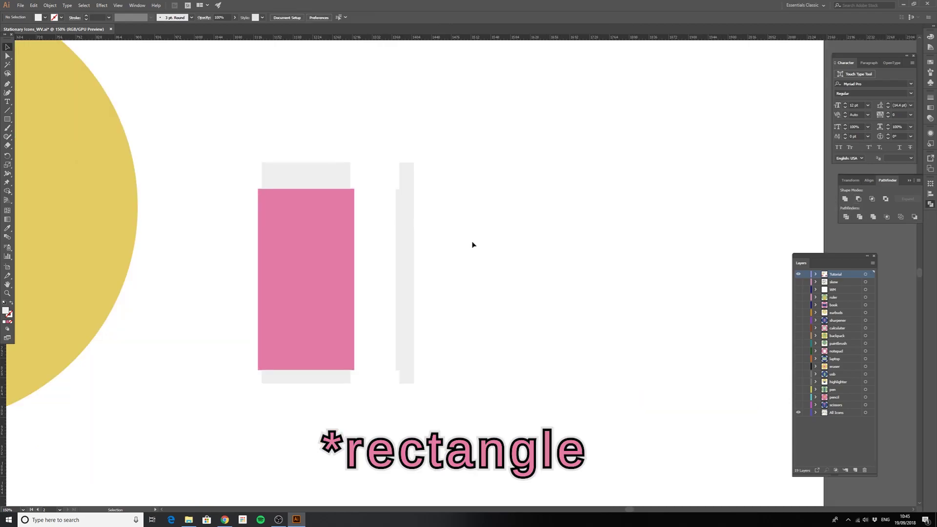
- Fill the remaining narrow strip with black (000000) and set its opacity to 10%
left_click(404, 244)
double_click(7, 312)
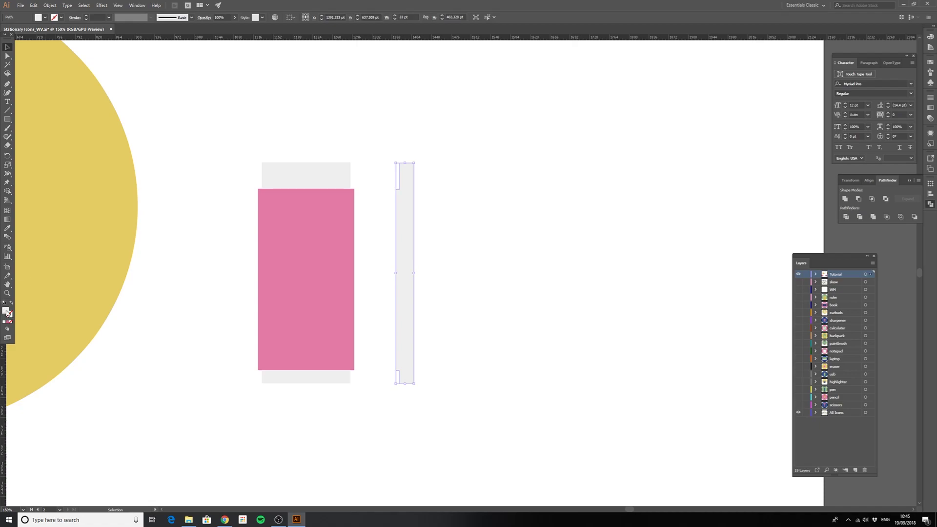
left_click_drag(406, 378, 336, 436)
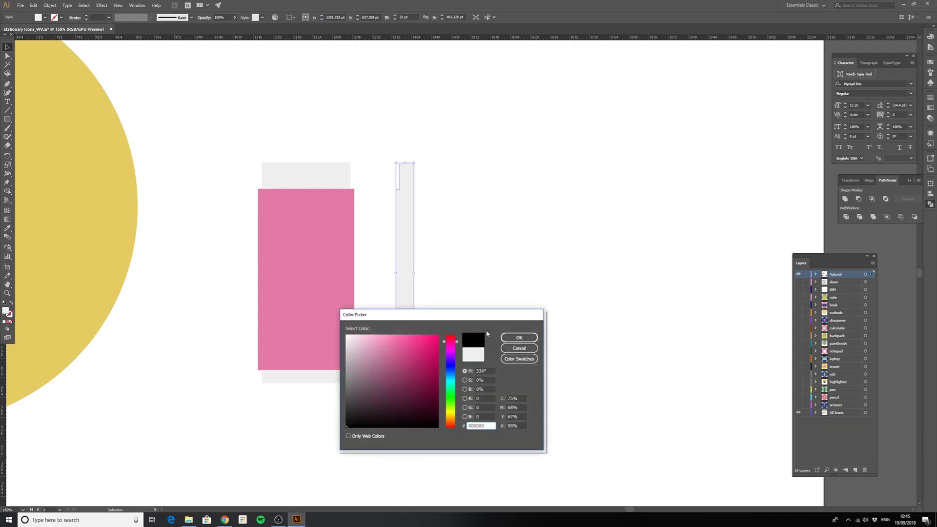
left_click(519, 337)
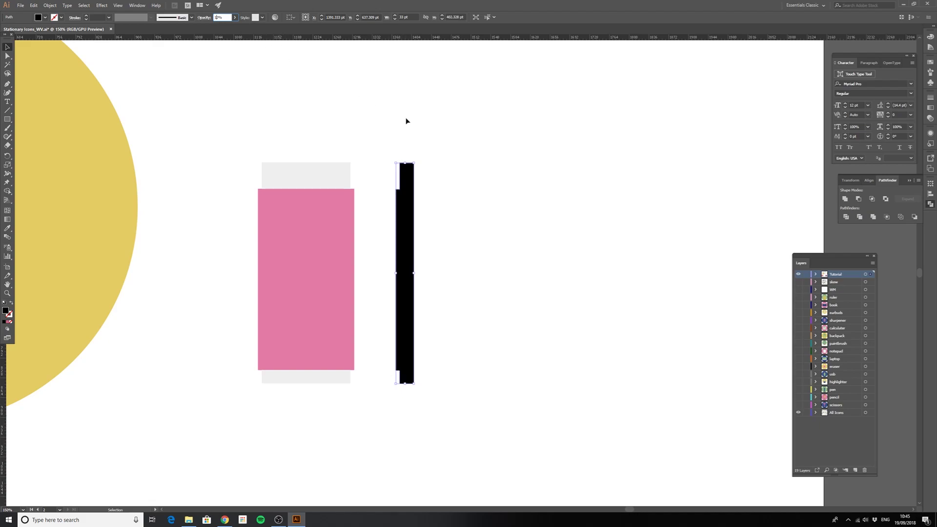
key("Return")
- Place the transparent strip over the eraser's left edge as side shading
left_click_drag(405, 225, 267, 224)
left_click(428, 250)
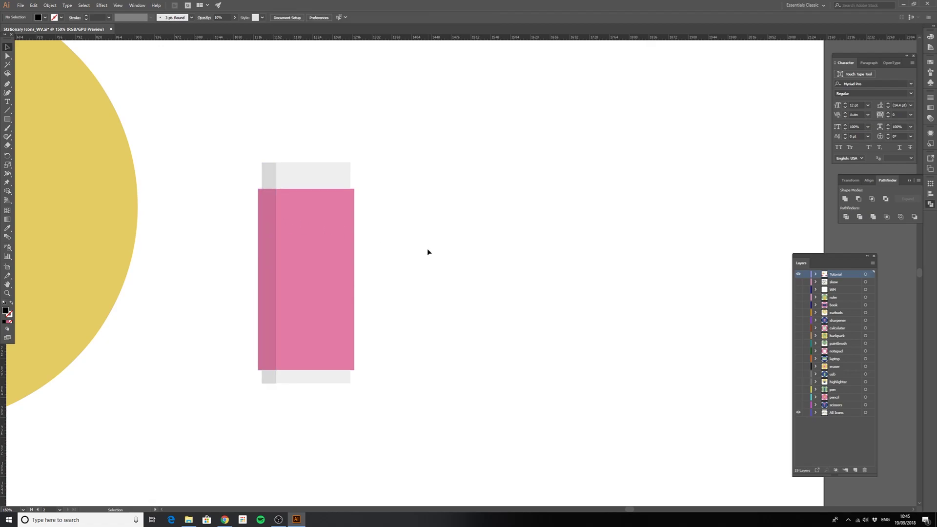
key("ctrl+minus")
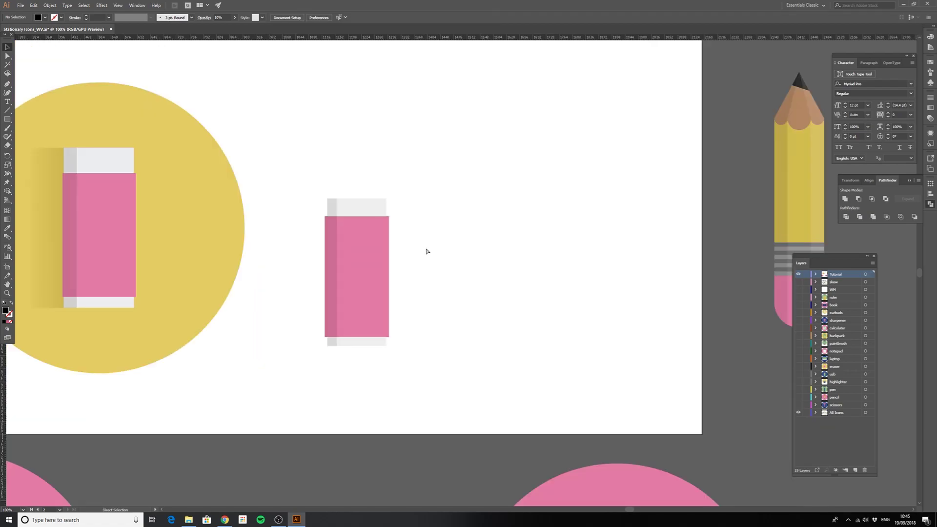
key("h")
left_click_drag(282, 217, 389, 263)
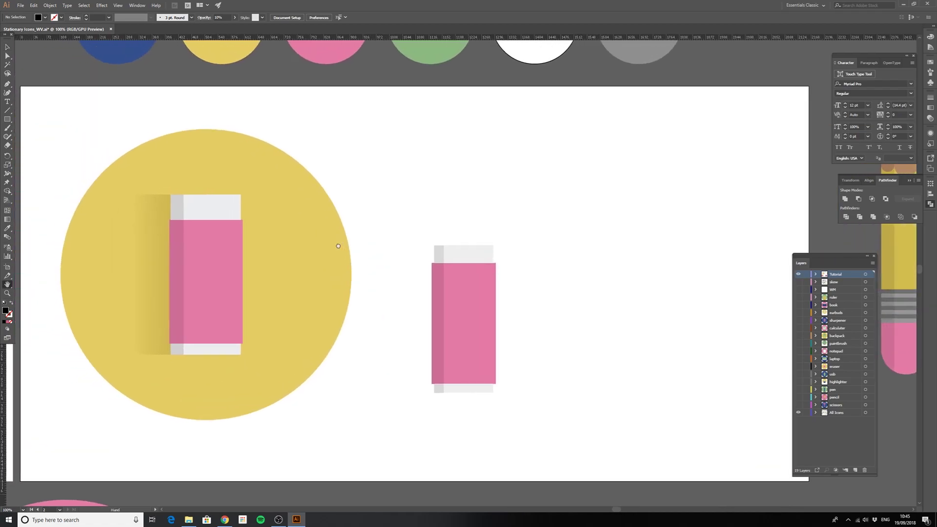
- Beside the book reference icon, draw a rectangle about 91 by 298 pt and give it the reference spine's blue
left_click(7, 49)
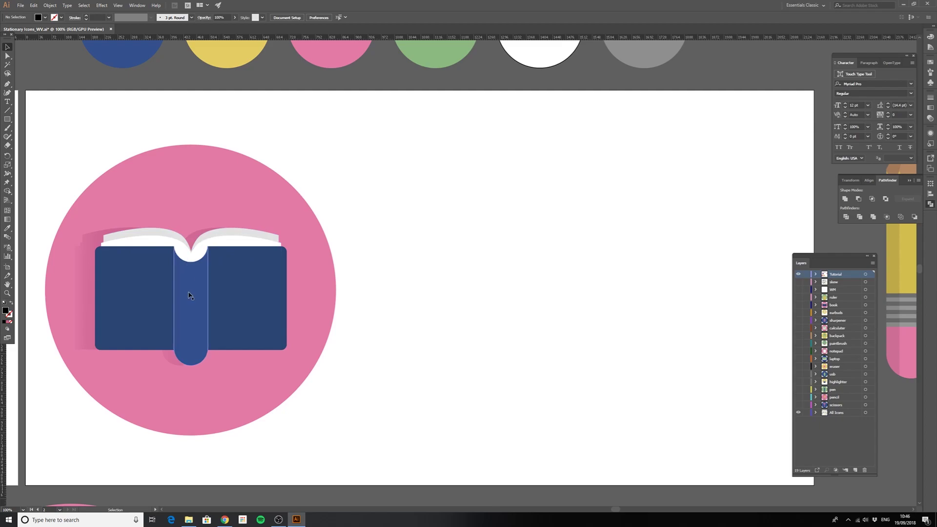
left_click(8, 119)
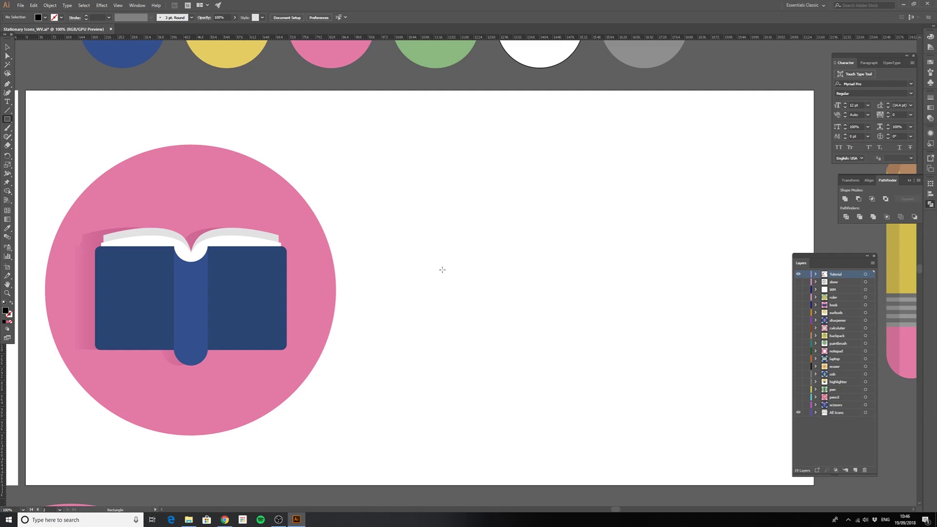
left_click_drag(449, 246, 483, 356)
key("i")
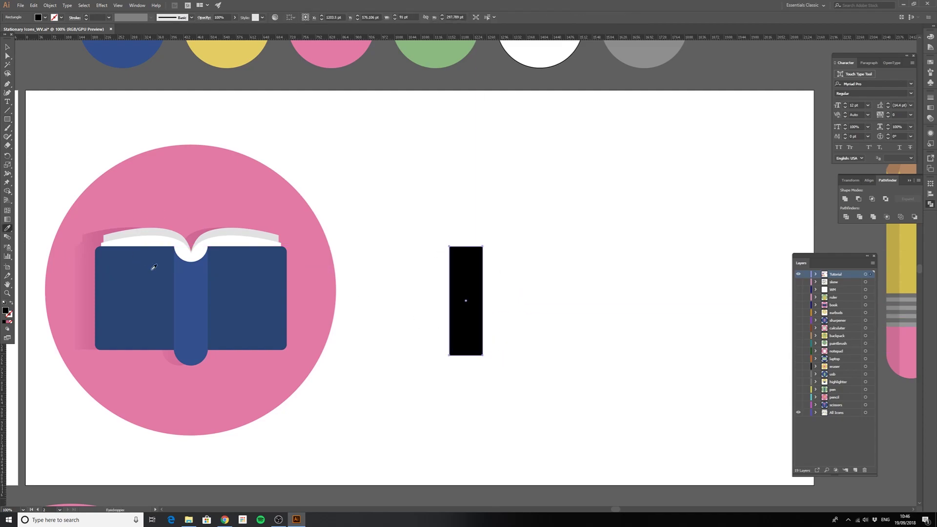
left_click(200, 280)
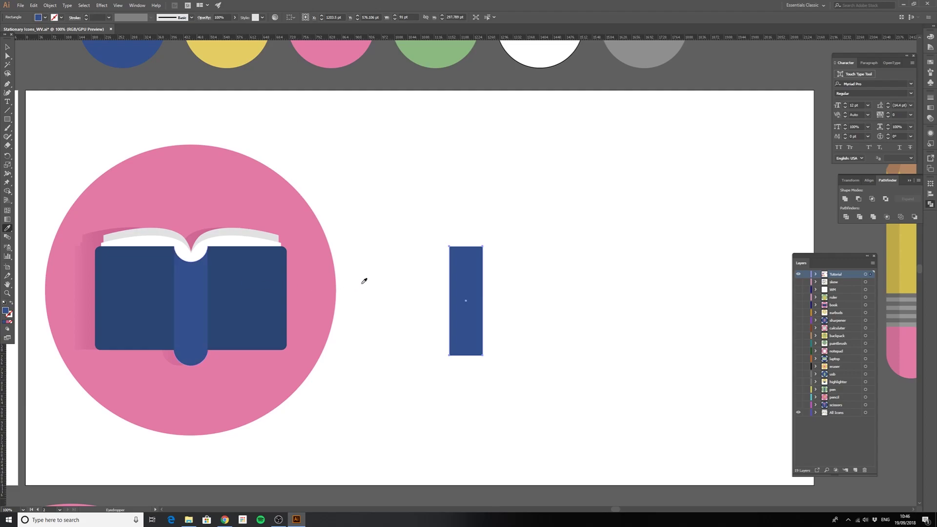
- Draw a 91 pt circle centred on the spine rectangle's top edge and place a copy centred on its bottom edge
key("v")
left_click(390, 274)
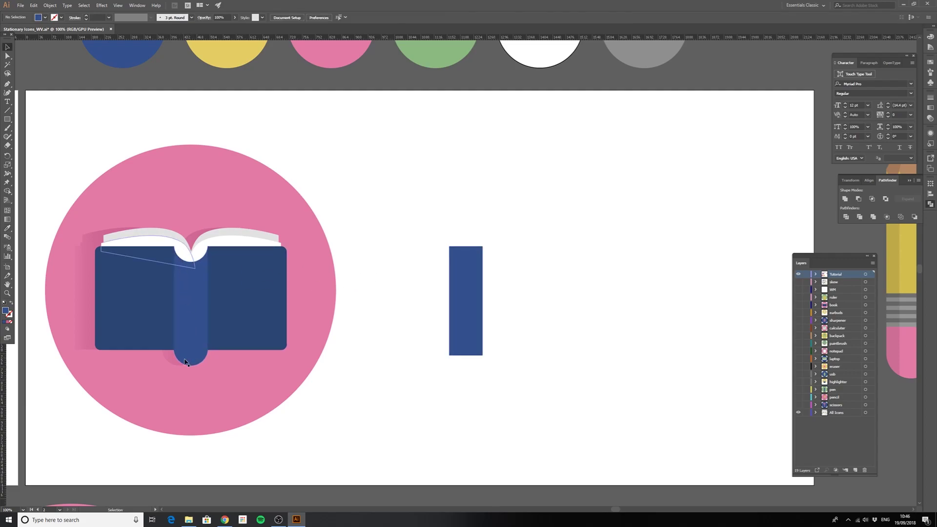
left_click_drag(7, 119, 33, 137)
key("l")
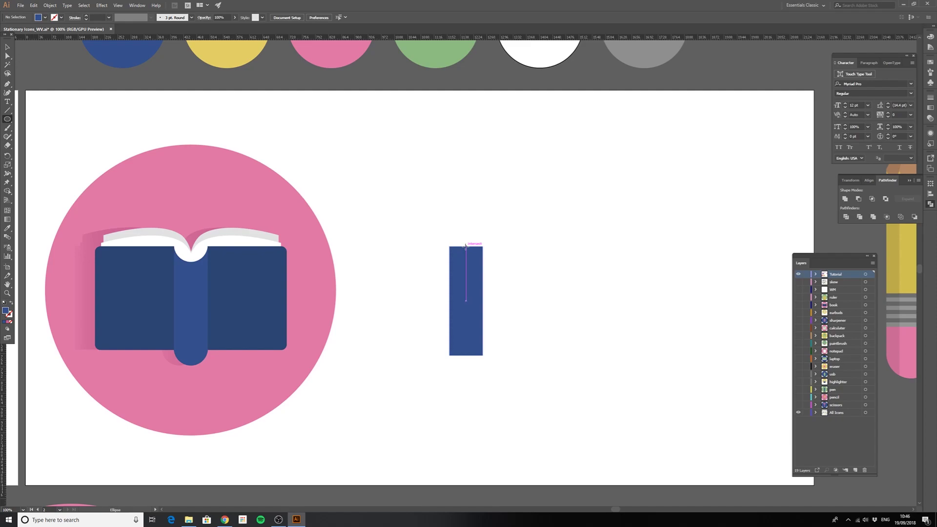
mouse_move(465, 245)
left_mouse_down()
mouse_move(486, 255)
mouse_move(471, 264)
left_mouse_up()
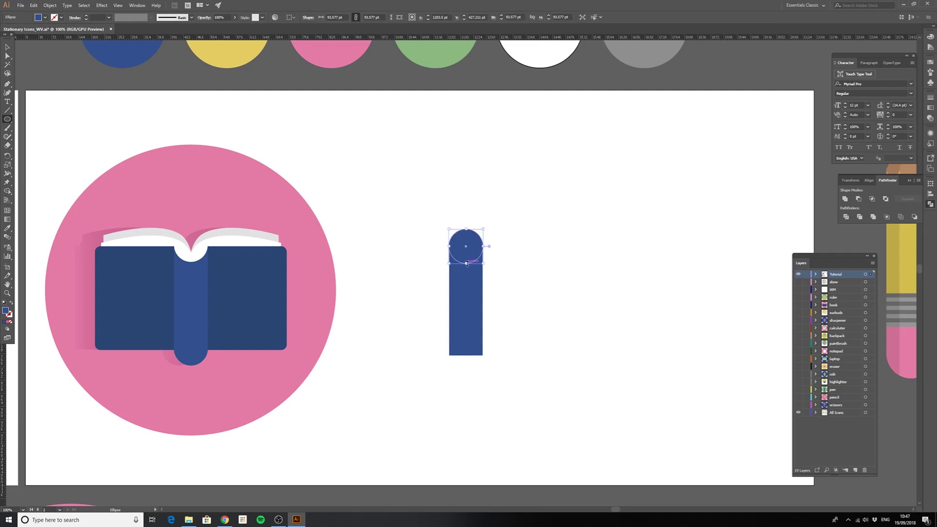
key("ctrl+plus")
left_click_drag(449, 185, 448, 405)
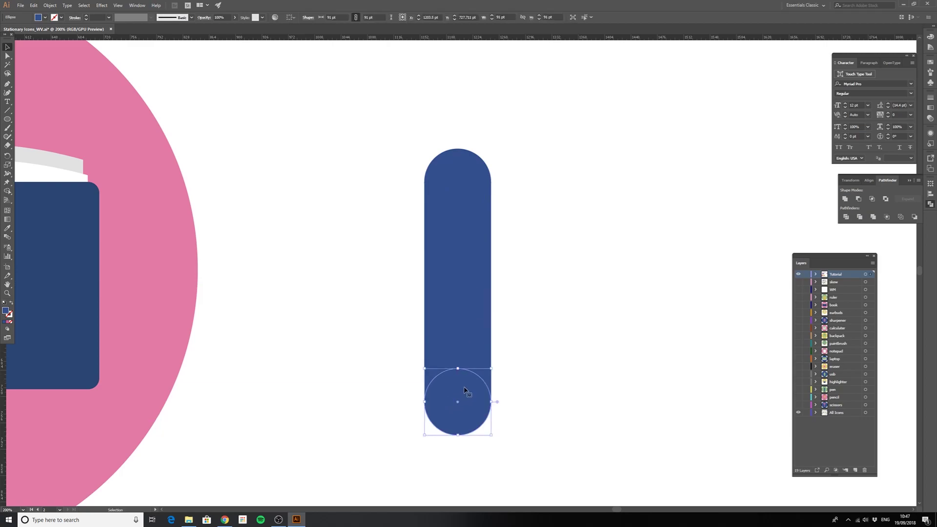
- Unite the bottom circle with the rectangle to give the spine a rounded lower end
left_click(572, 372)
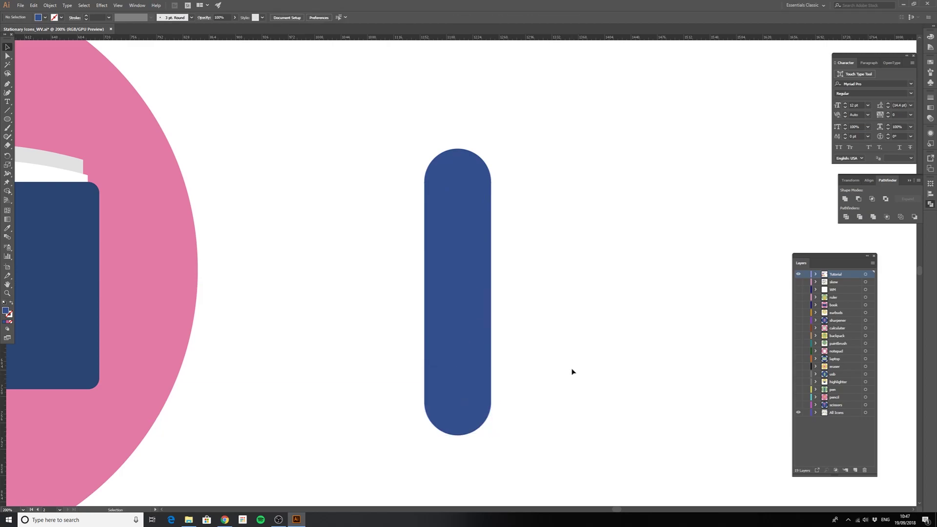
left_click_drag(552, 356, 411, 457)
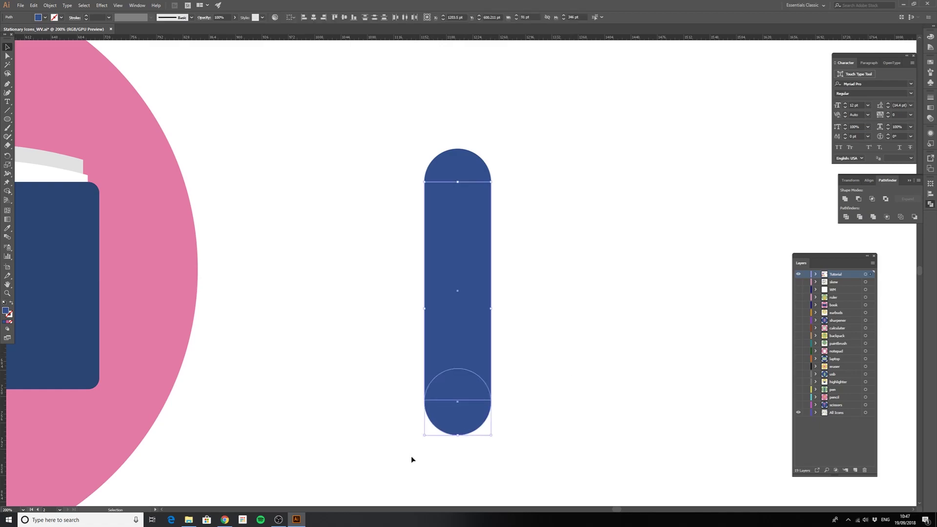
left_click(845, 198)
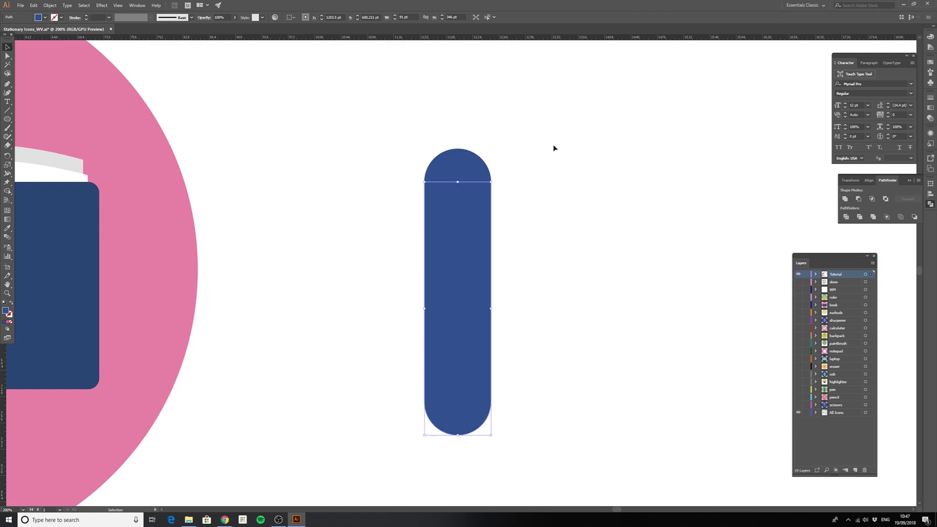
- Bring the top circle to the front and subtract it from the spine with Minus Front
right_click(458, 163)
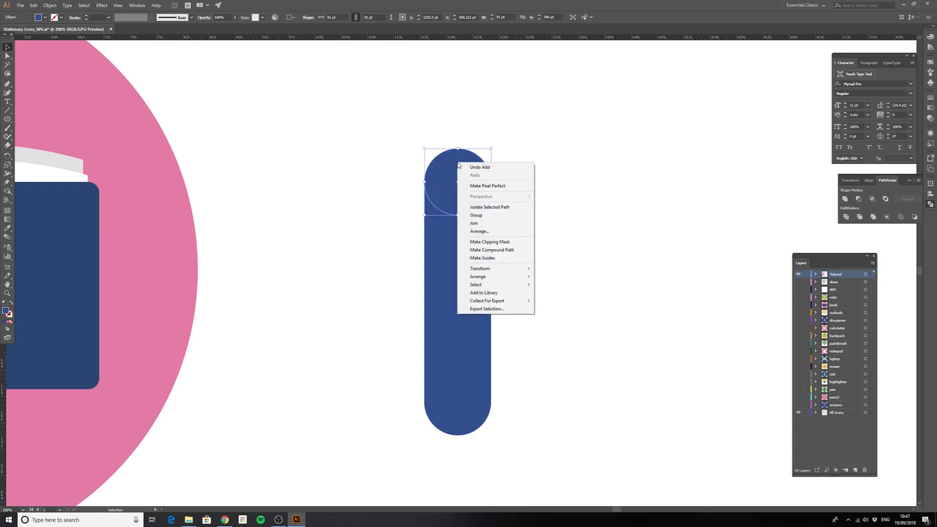
left_click(551, 276)
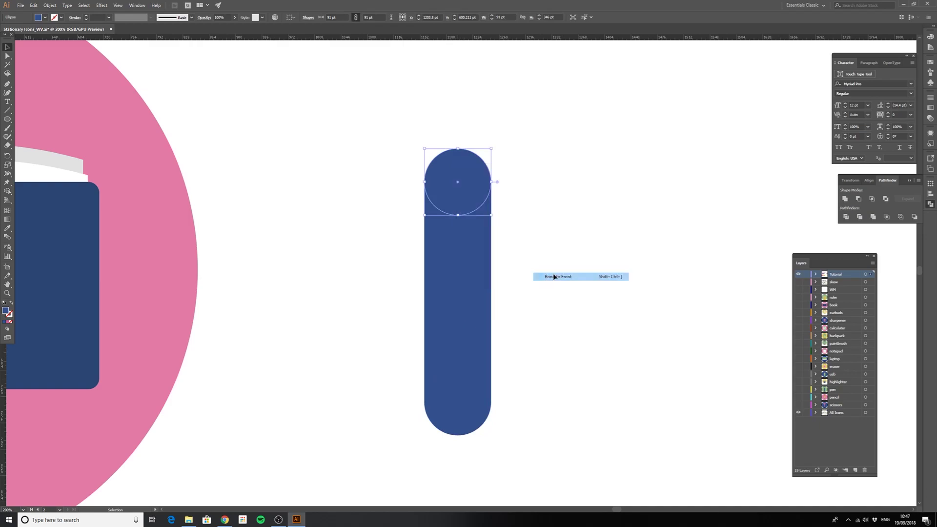
left_click_drag(519, 168, 458, 276)
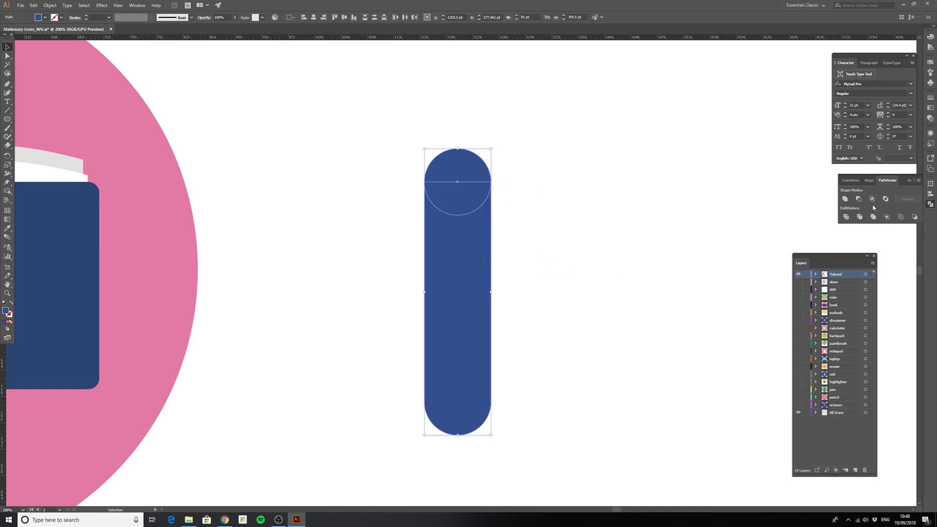
left_click(858, 199)
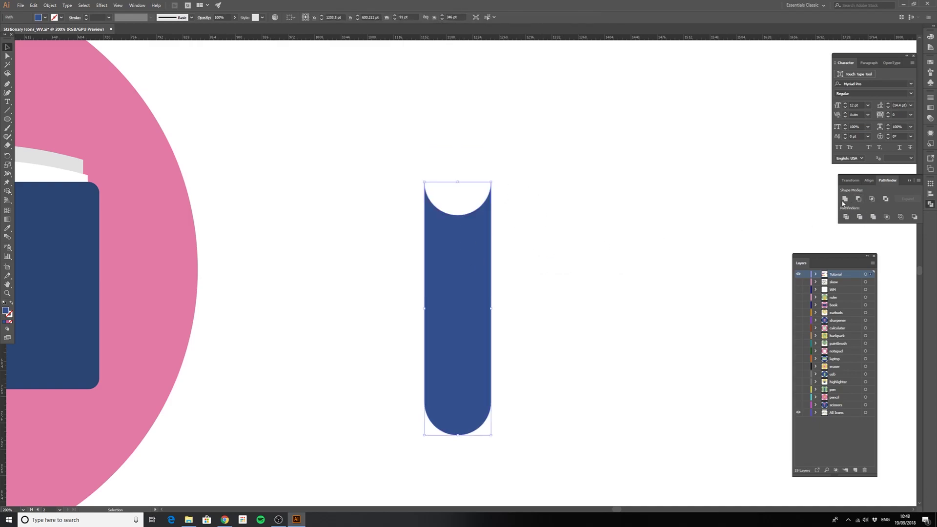
left_click(566, 257)
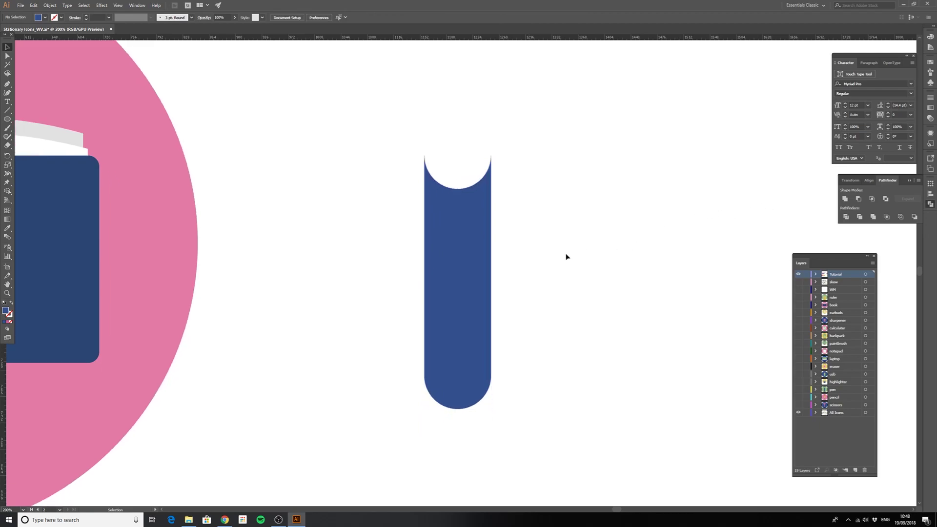
- Draw a cover rectangle about 216 by 307 pt against the spine's right edge, starting at the spine's top
key("ctrl+1")
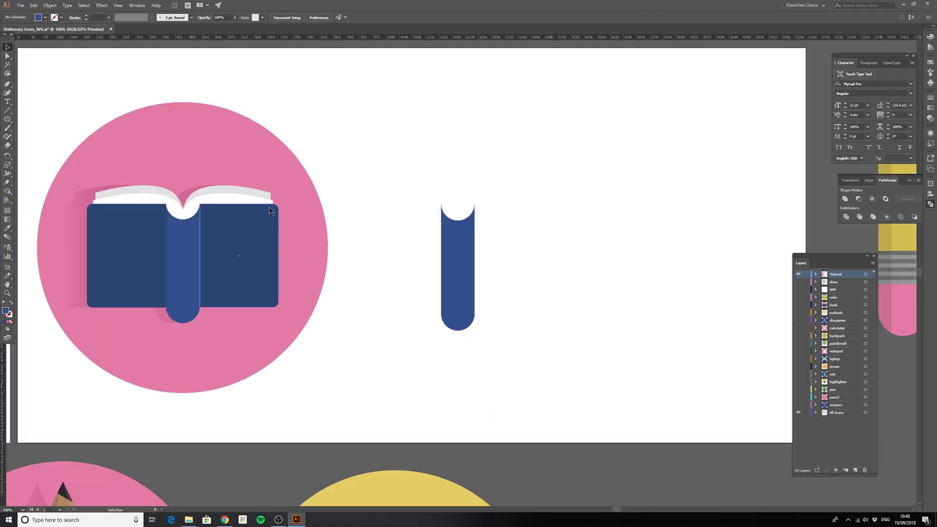
left_click(7, 120)
left_click_drag(7, 120, 24, 120)
left_click_drag(474, 204, 554, 317)
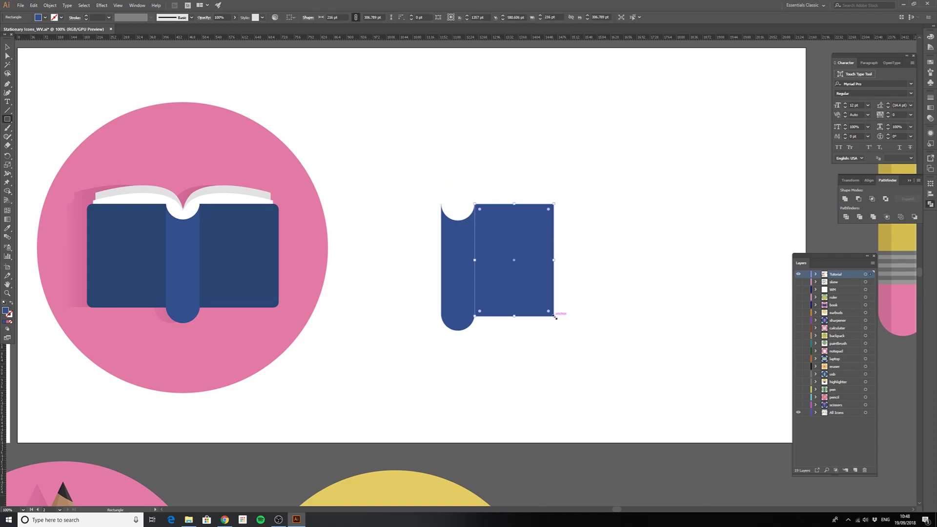
left_click(8, 48)
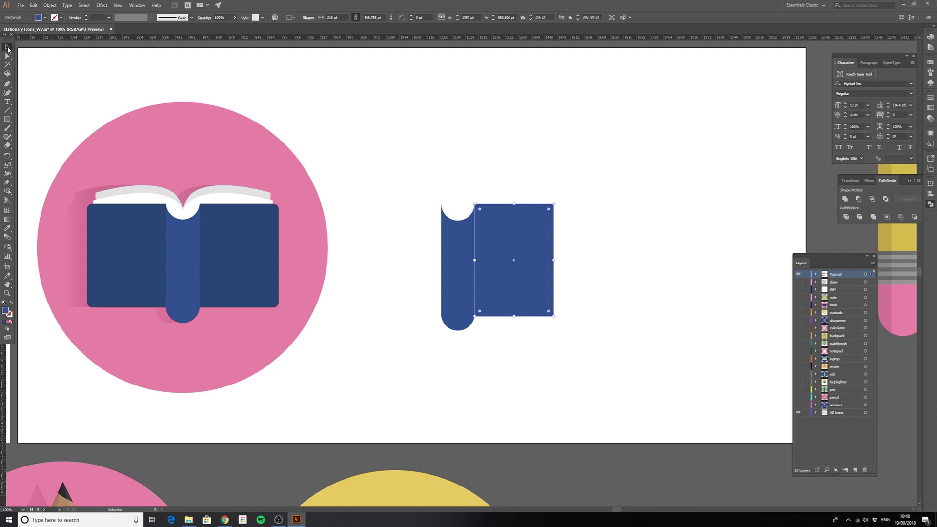
left_click(334, 115)
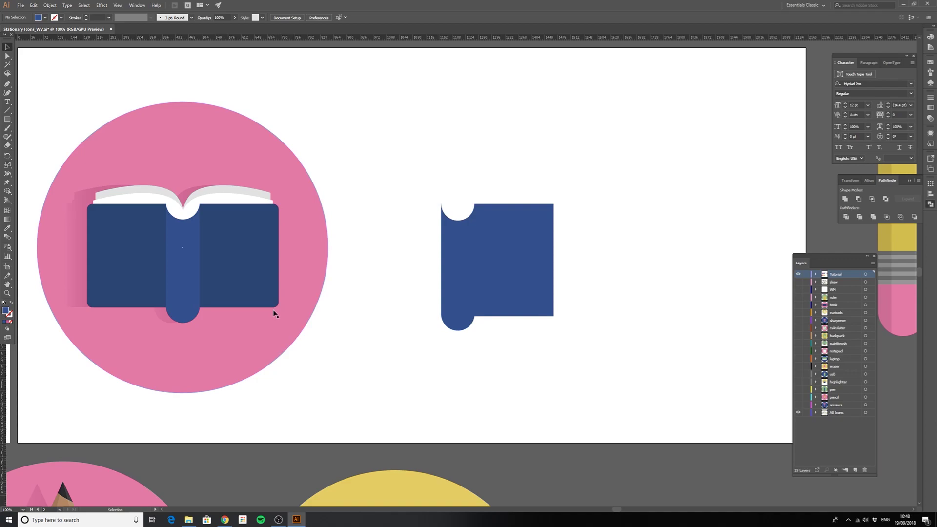
- Round the cover rectangle's two outer corners to a radius of about 24 pt
left_click(7, 56)
left_click_drag(564, 200, 552, 329)
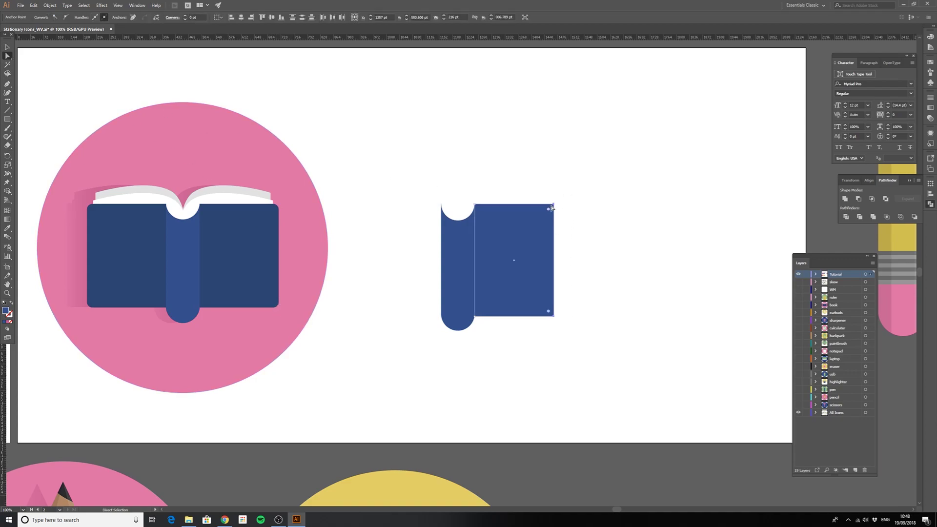
left_click_drag(548, 209, 545, 213)
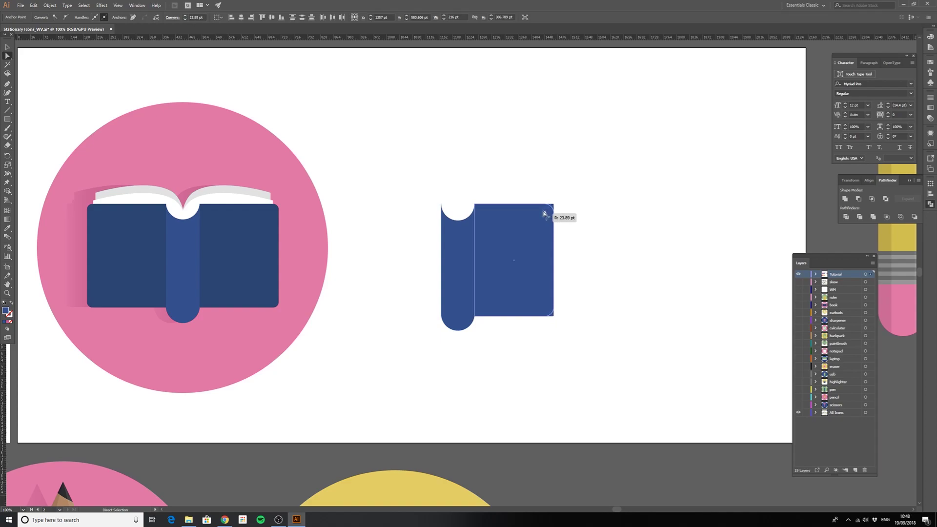
left_click(630, 211)
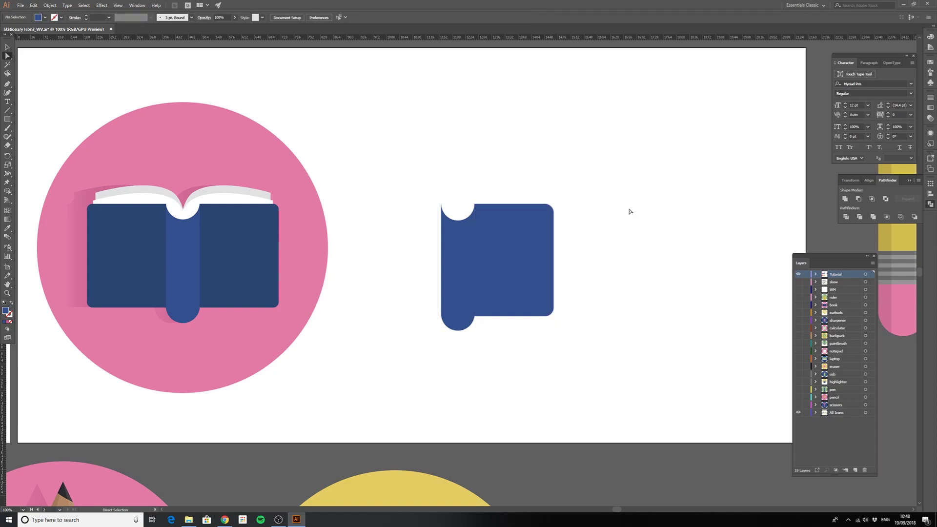
- Duplicate the right cover, reflect the copy across the vertical axis and place it against the spine's left edge
key("v")
left_click(536, 236)
left_click_drag(529, 244, 413, 252)
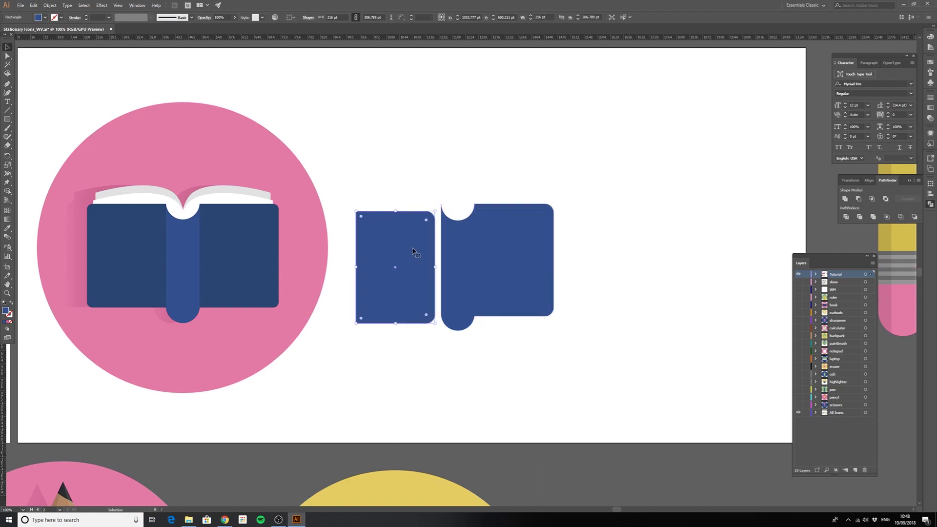
left_click(53, 6)
mouse_move(63, 13)
left_click(154, 42)
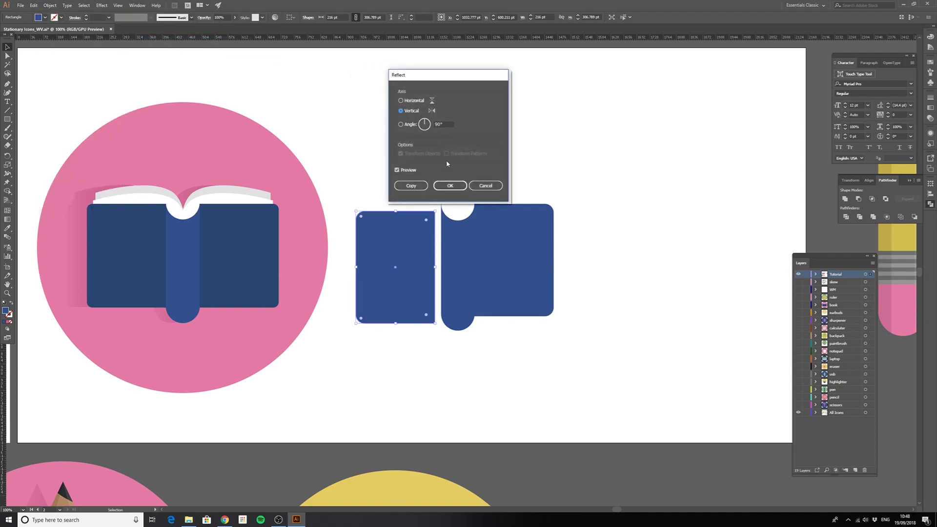
left_click(450, 188)
left_click_drag(420, 253, 428, 248)
left_click(620, 254)
key("ctrl+a")
left_click(845, 199)
left_click(620, 262)
key("ctrl+z")
key("ctrl+z")
key("ctrl+z")
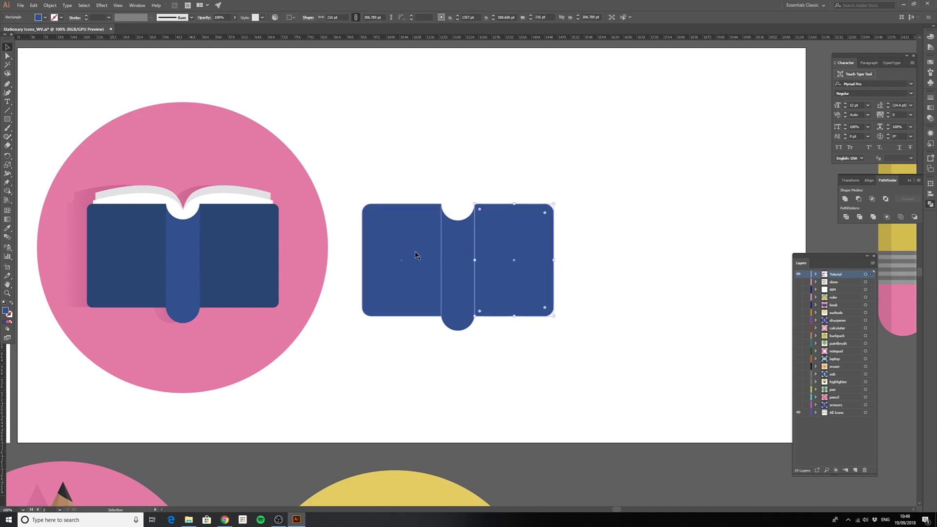
- Give both cover rectangles the dark blue sampled from the reference book's cover
left_click(8, 228)
left_click(117, 229)
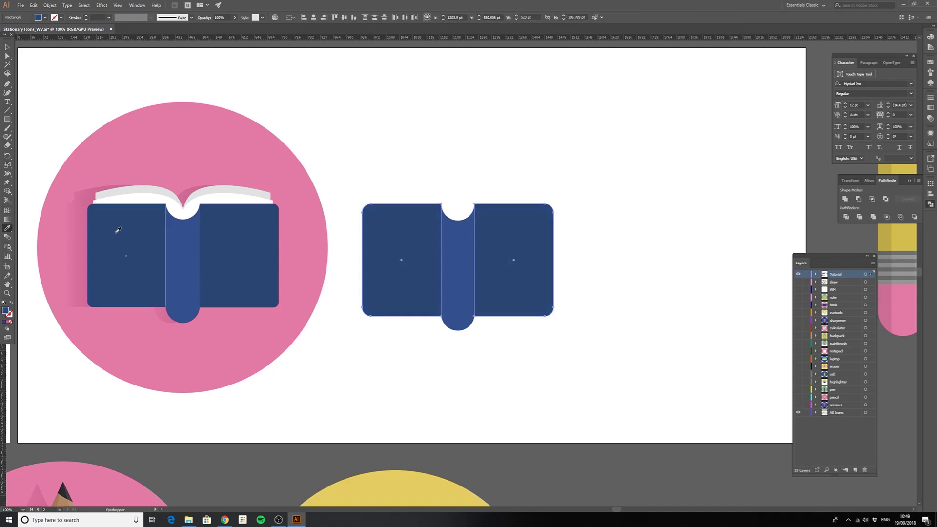
key("v")
left_click(655, 243)
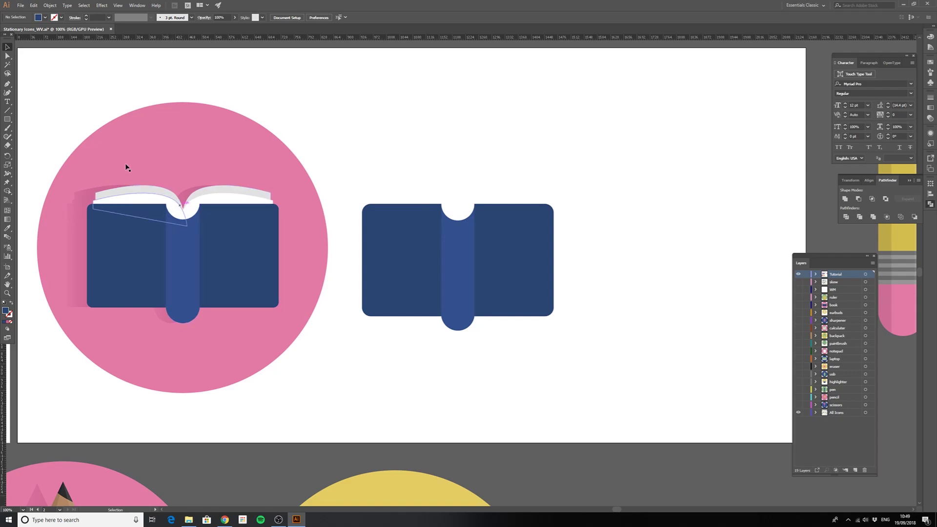
- With the Pen tool, draw a closed left page shape with a curved top running from the spine notch to the cover's outer edge
left_click(7, 85)
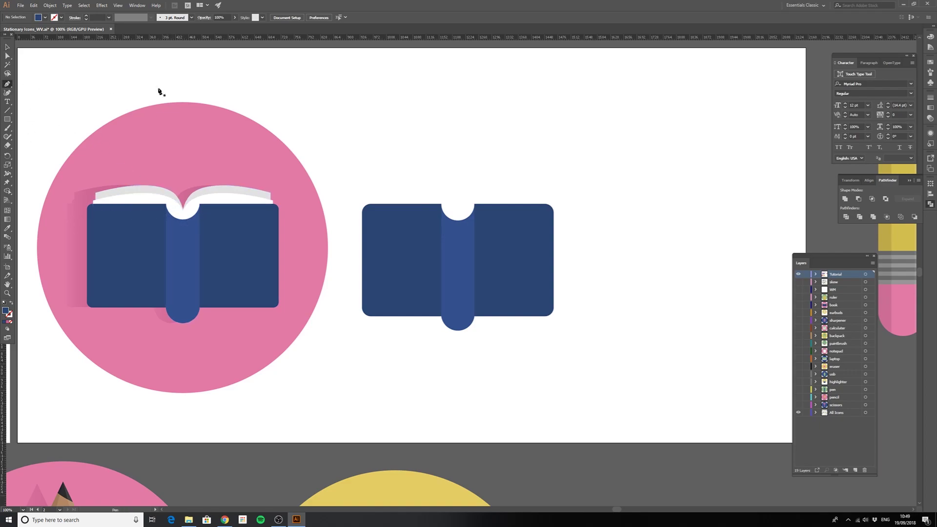
left_click(458, 210)
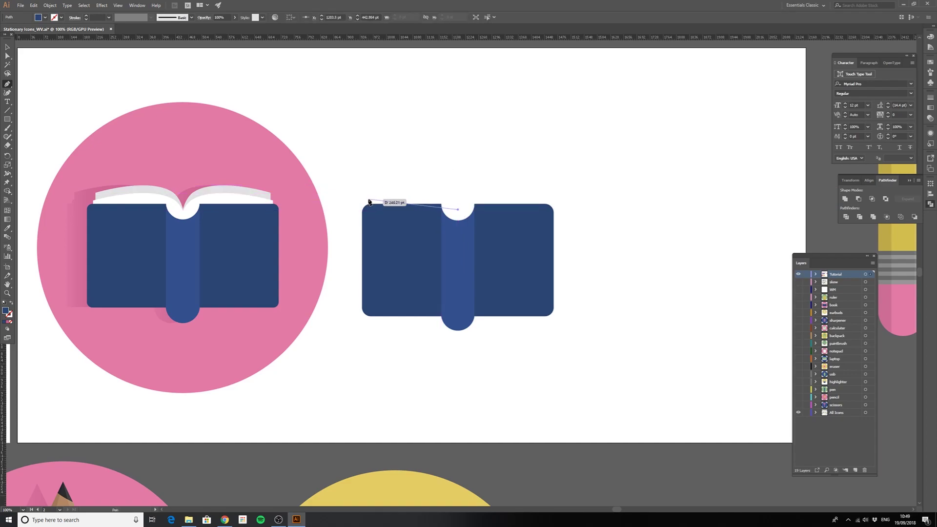
left_click_drag(370, 199, 280, 222)
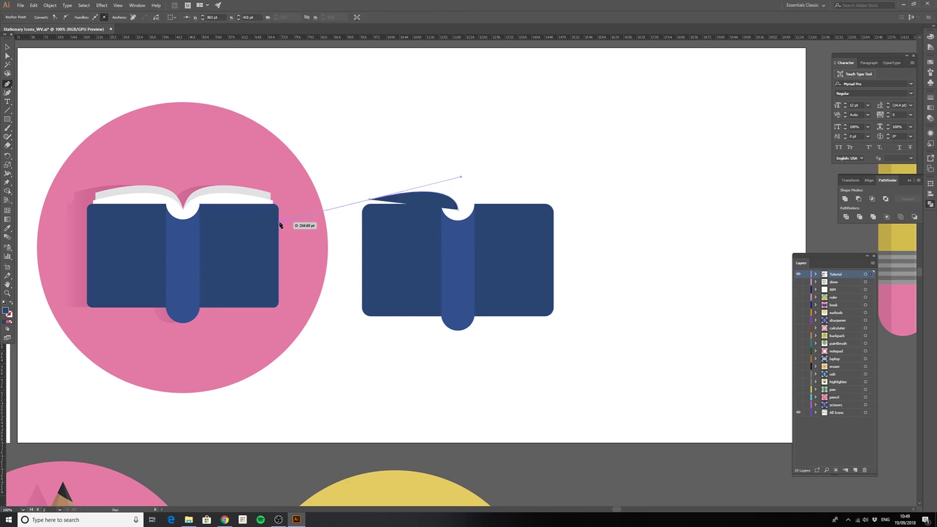
key("alt")
left_click_drag(280, 223, 371, 214)
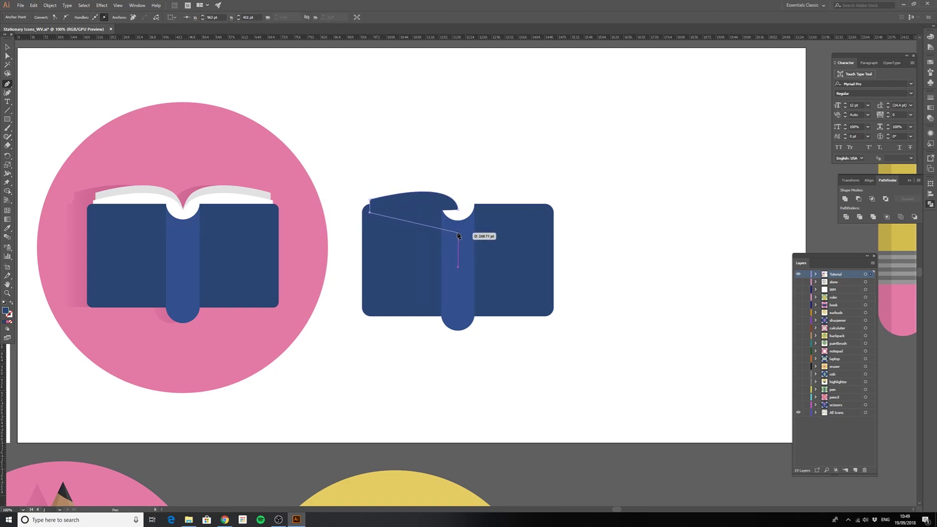
left_click(458, 233)
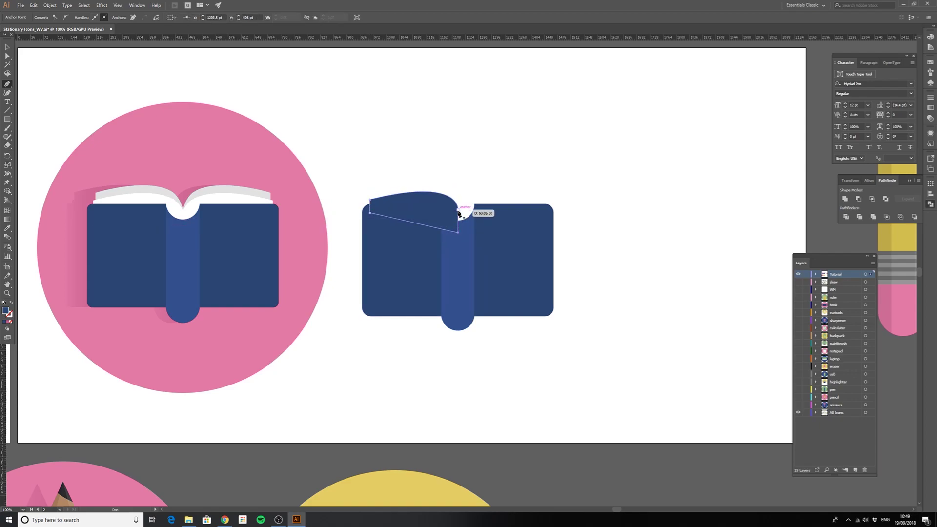
left_click(458, 211)
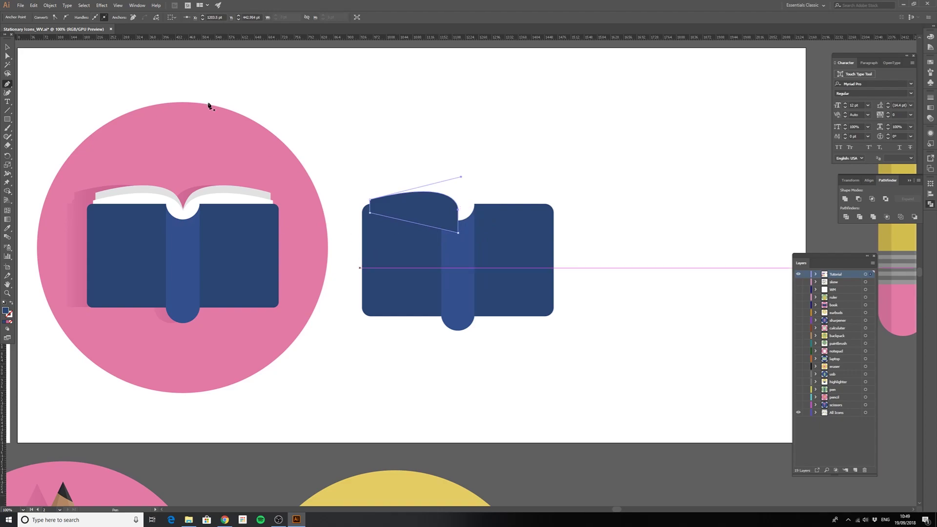
- Fill the left page shape with very light grey (F4F2F3)
left_click(8, 47)
left_click(7, 228)
left_click(131, 195)
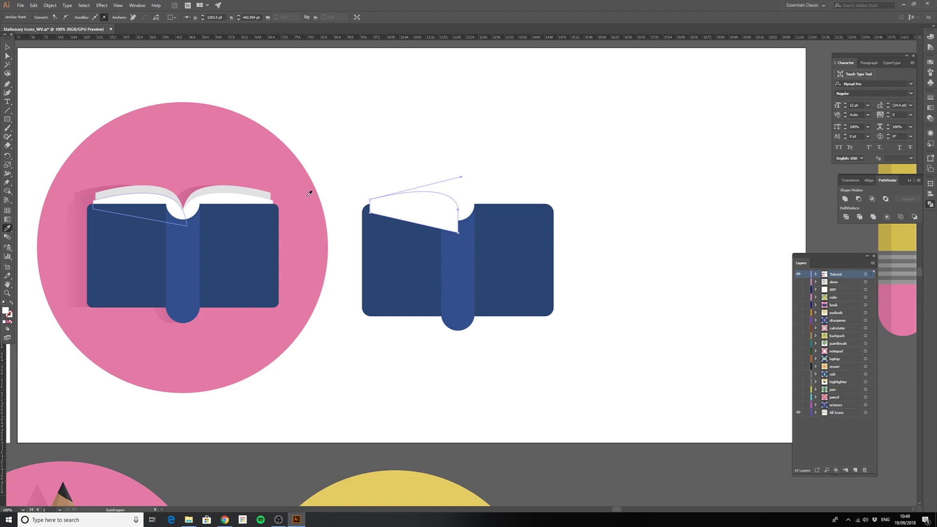
key("v")
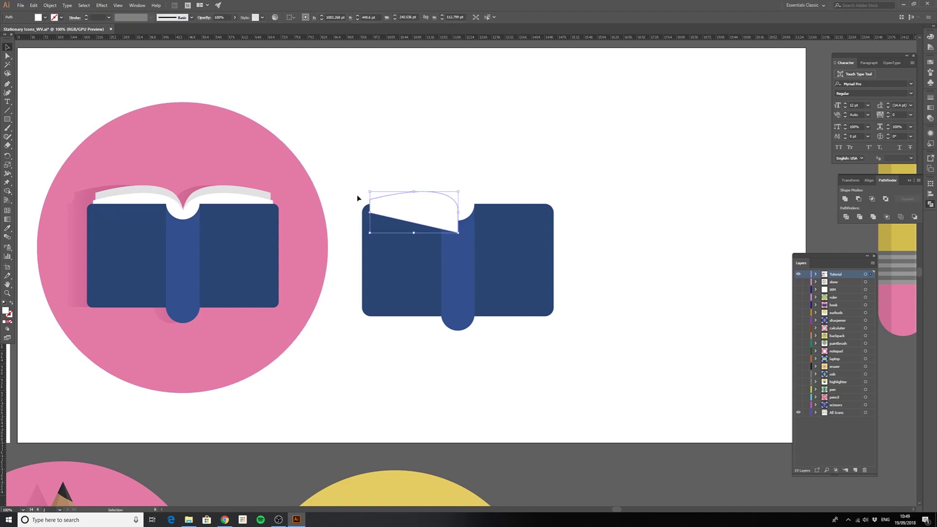
double_click(6, 310)
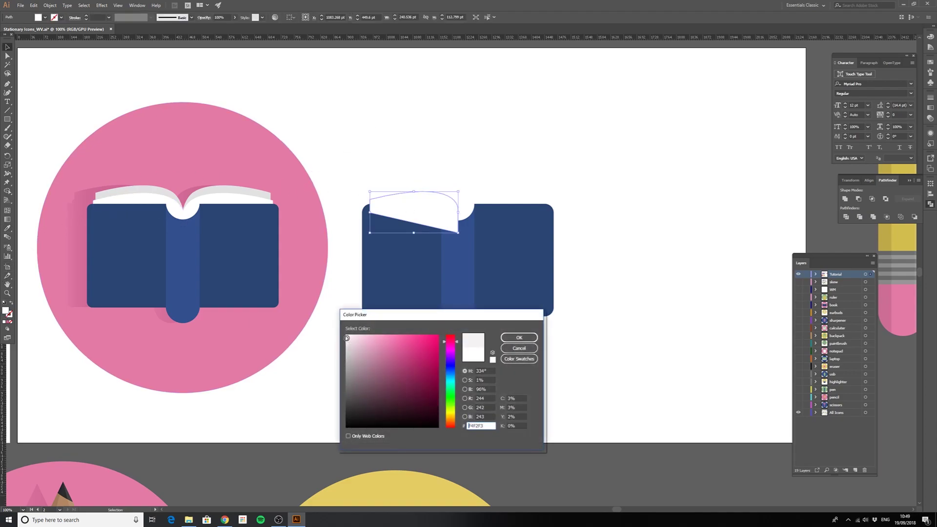
left_click(519, 338)
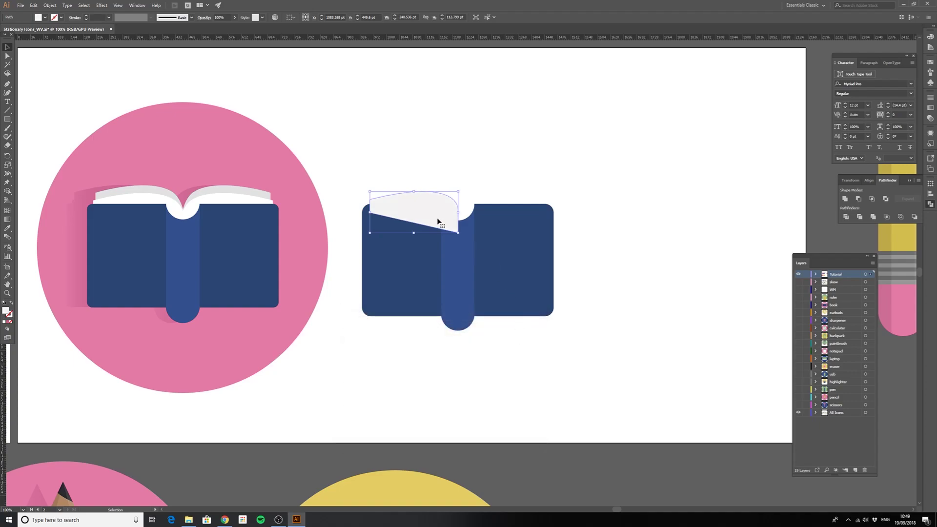
- Send the light grey left page shape to the back, behind the book's cover and spine
right_click(421, 205)
mouse_move(466, 320)
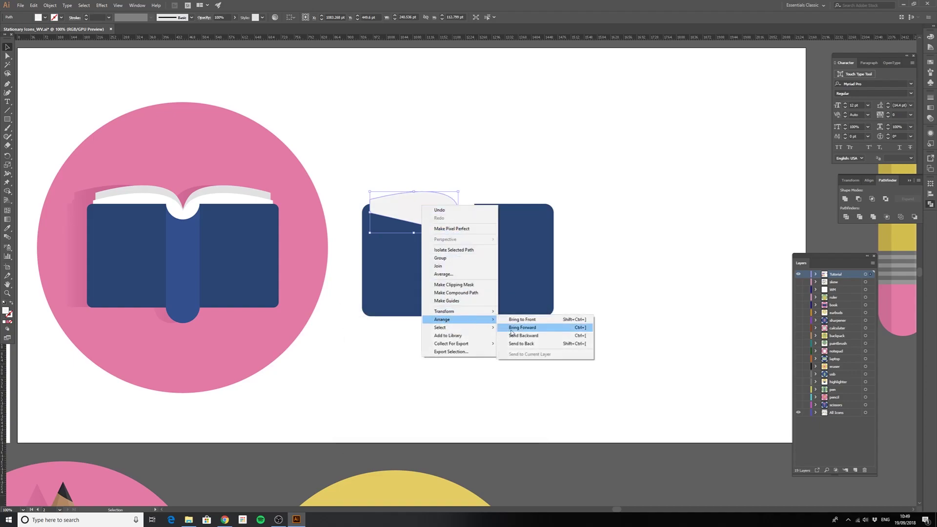
left_click(525, 344)
left_click(486, 160)
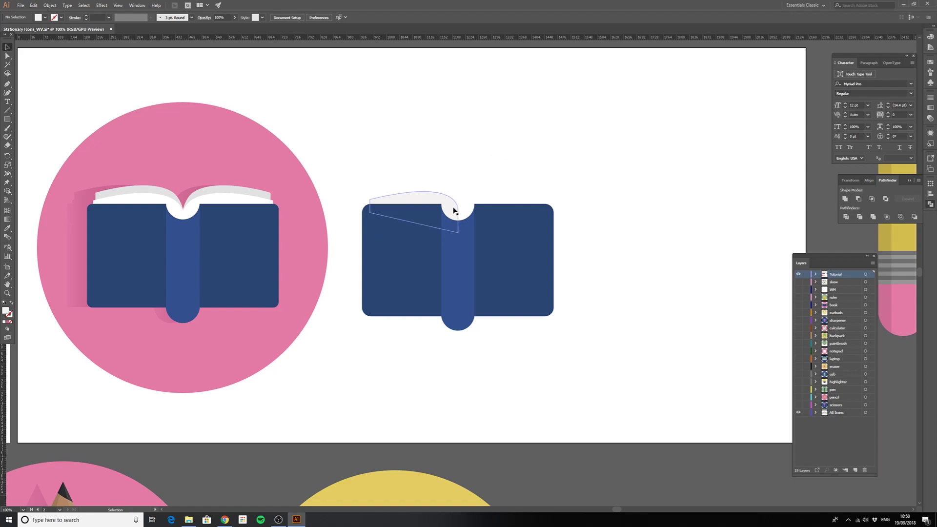
- Duplicate the left page, reflect the copy across the vertical axis and place it against the left page as the right page
left_click_drag(454, 210, 562, 147)
left_click(48, 5)
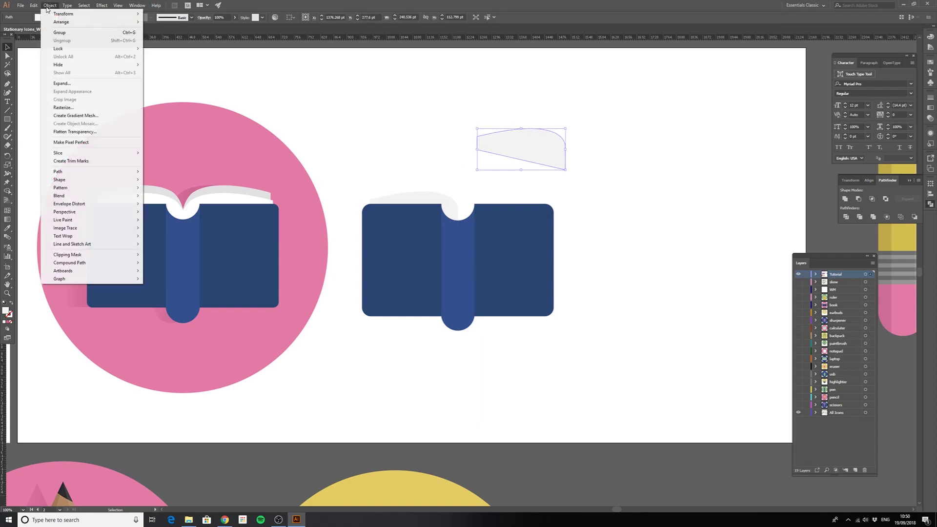
mouse_move(64, 14)
left_click(168, 40)
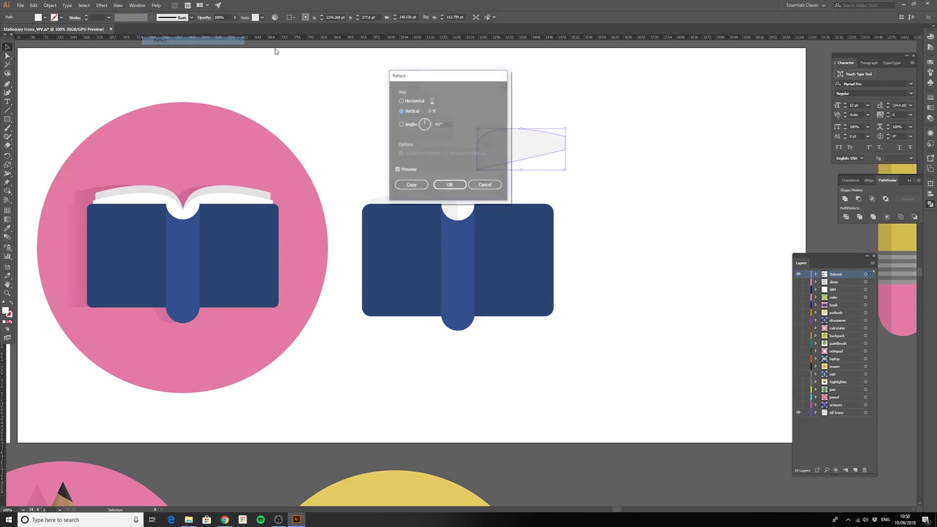
left_click(461, 184)
left_click(572, 146)
left_click_drag(524, 146, 505, 208)
left_click(592, 197)
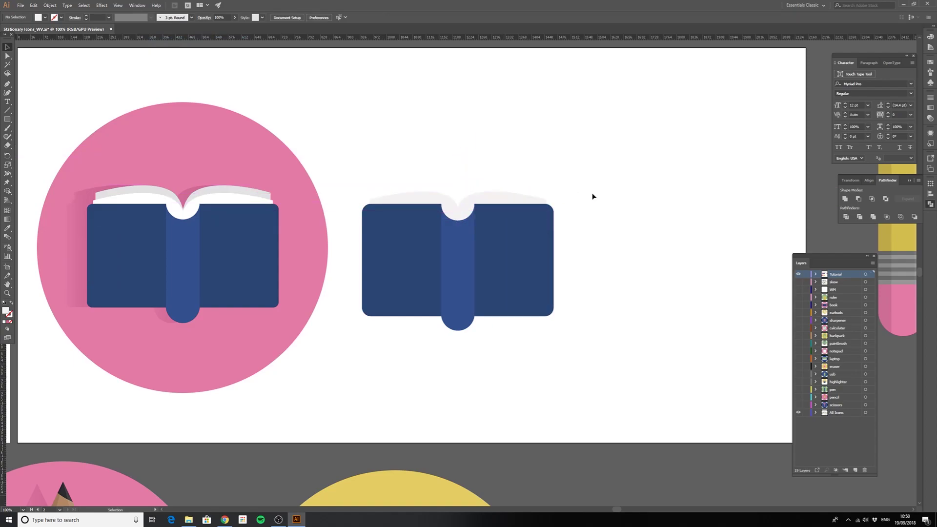
- Duplicate both page shapes slightly higher and send the copies to the back
left_click(505, 195)
left_click(420, 195, "shift")
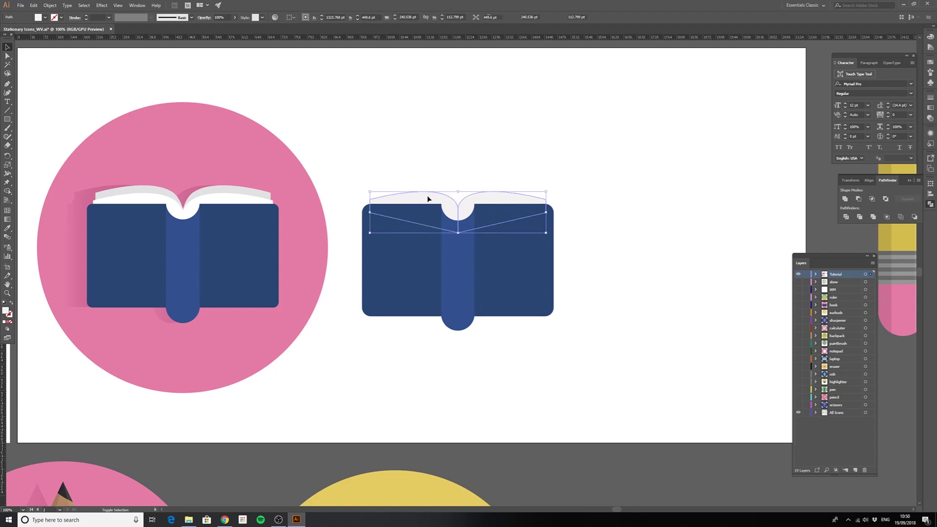
left_click_drag(467, 205, 469, 198)
right_click(468, 198)
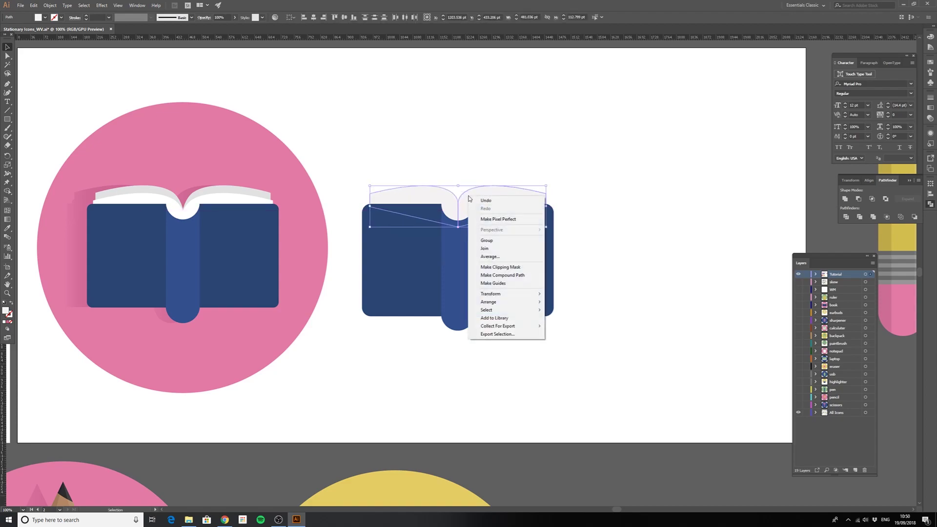
mouse_move(500, 306)
left_click(568, 326)
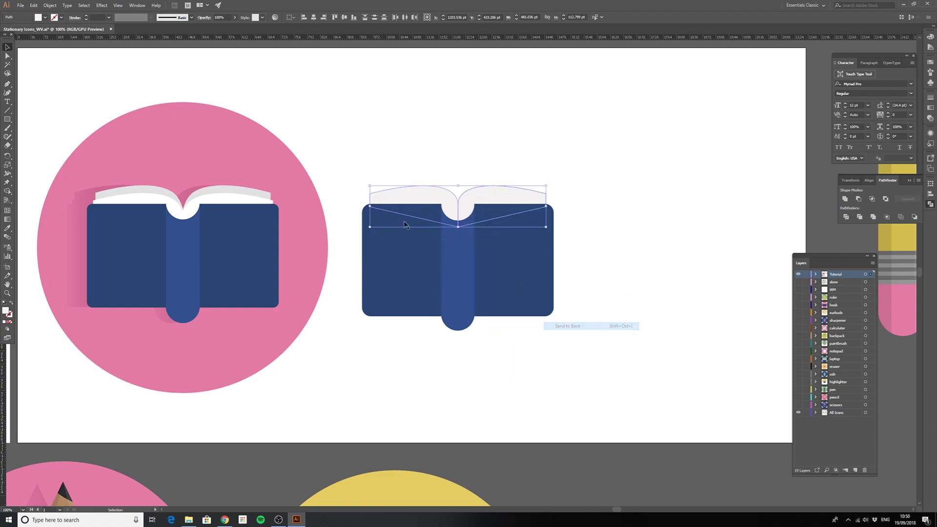
- Fill the rear pair of pages with the darker light grey E6E6E6
double_click(6, 311)
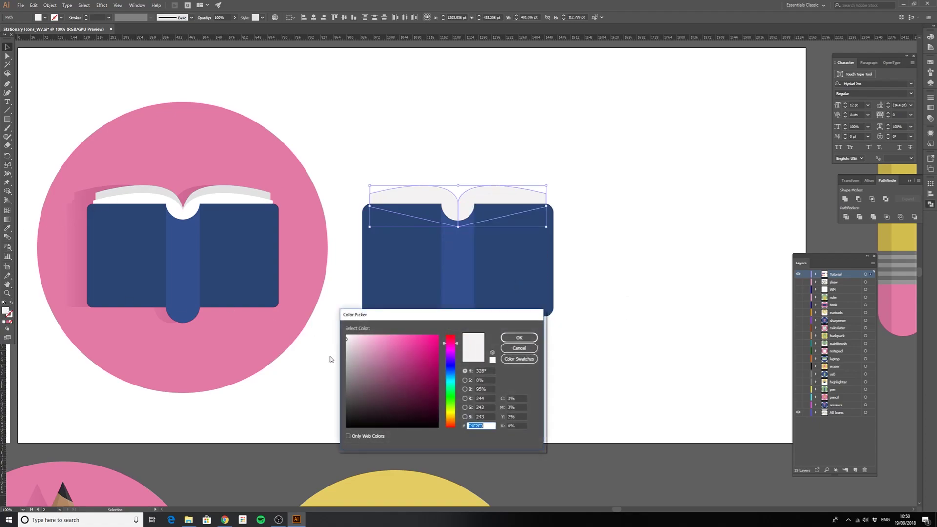
type("e6e6e6")
left_click(515, 338)
left_click(595, 177)
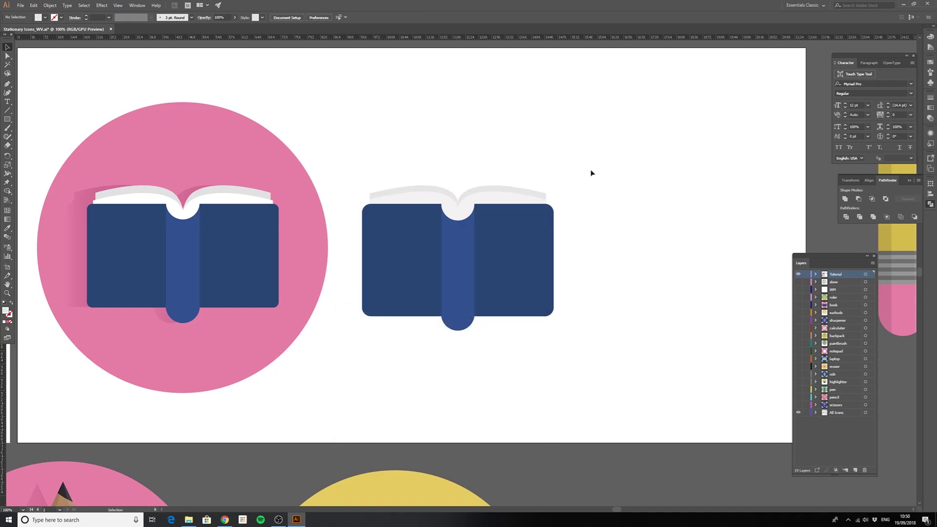
left_click(383, 198)
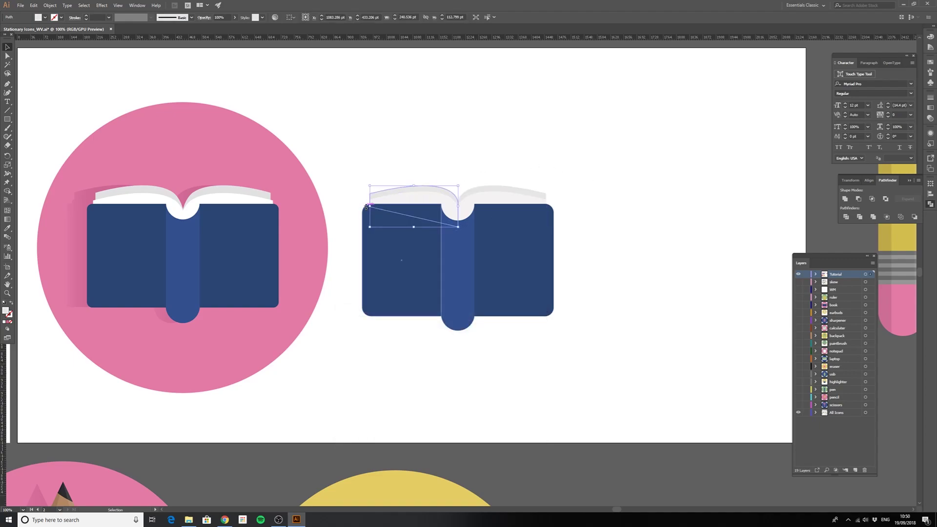
left_click_drag(369, 206, 543, 208)
left_click(595, 215)
- Move the finished pencil and eraser together from outside onto the artboard, placing them to the right of the new book
key("ctrl+minus")
left_click_drag(485, 161, 316, 205)
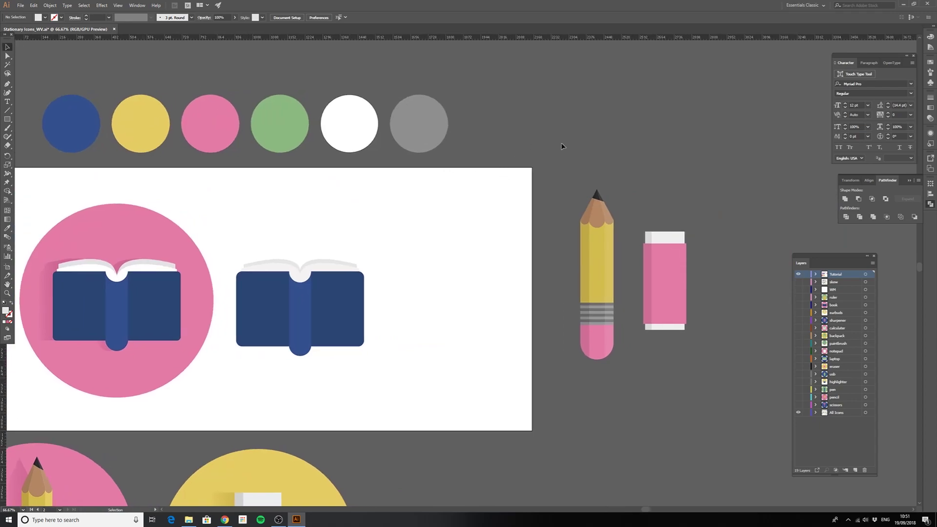
mouse_move(668, 281)
left_mouse_down()
mouse_move(671, 272)
mouse_move(487, 324)
mouse_move(482, 290)
left_mouse_up()
left_click(569, 311)
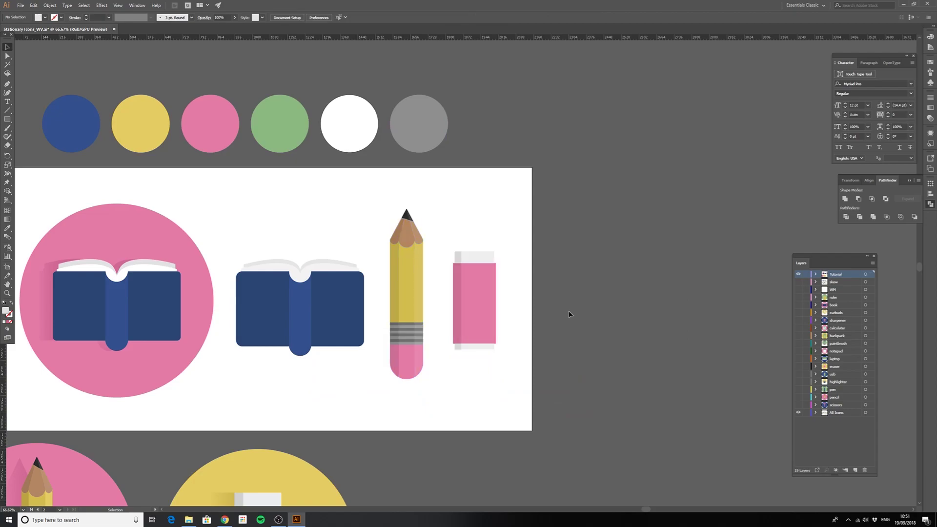
key("space")
left_click_drag(396, 259, 501, 242)
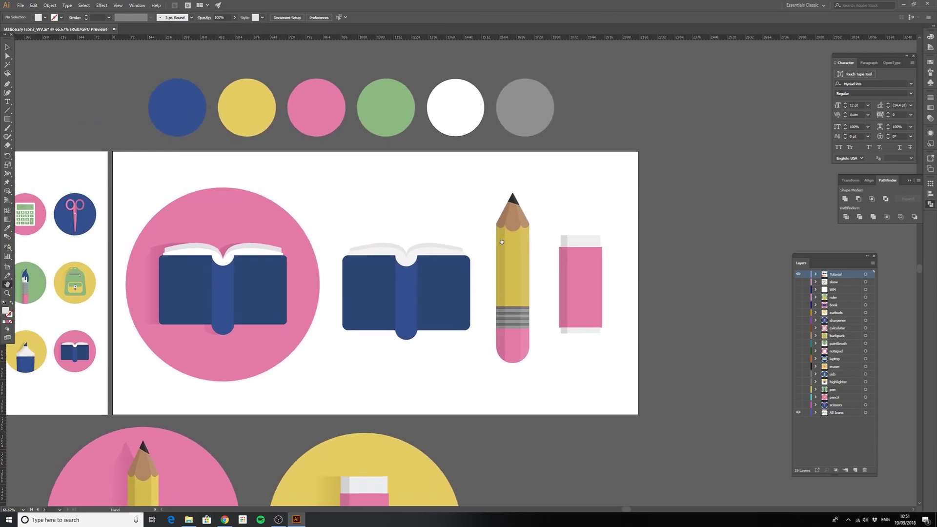